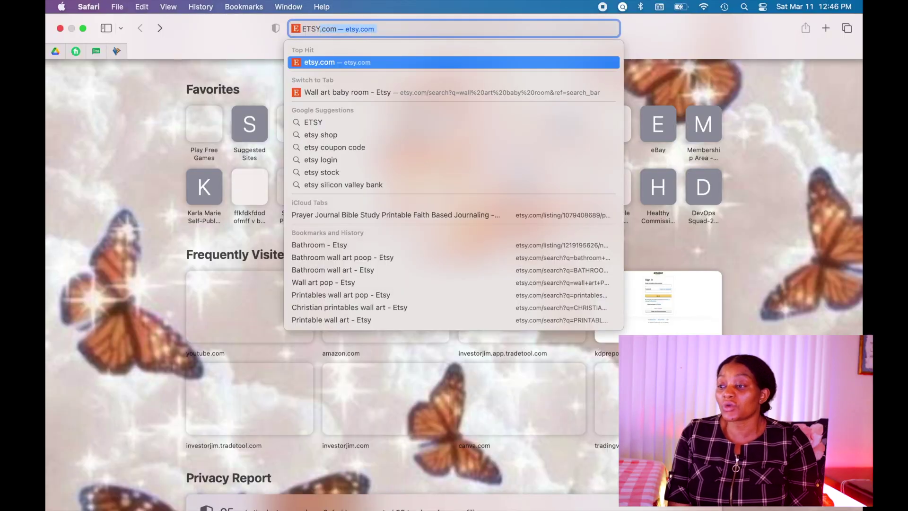
Load the Etsy home page at etsy.com.
key(Return)
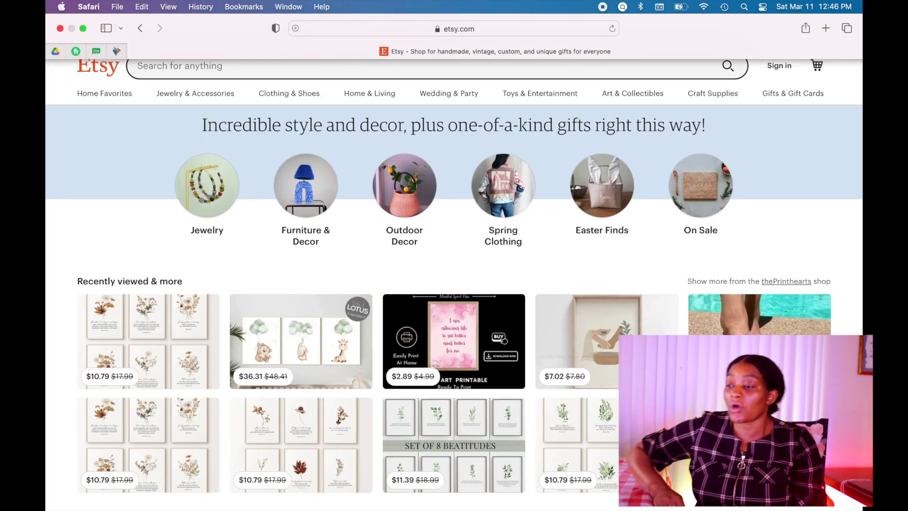
Search Etsy for 'BABY ROOM WALL ART' and open the nursery animal prints listing in a new tab.
click(331, 66)
text(BABY ROOM WALL ART)
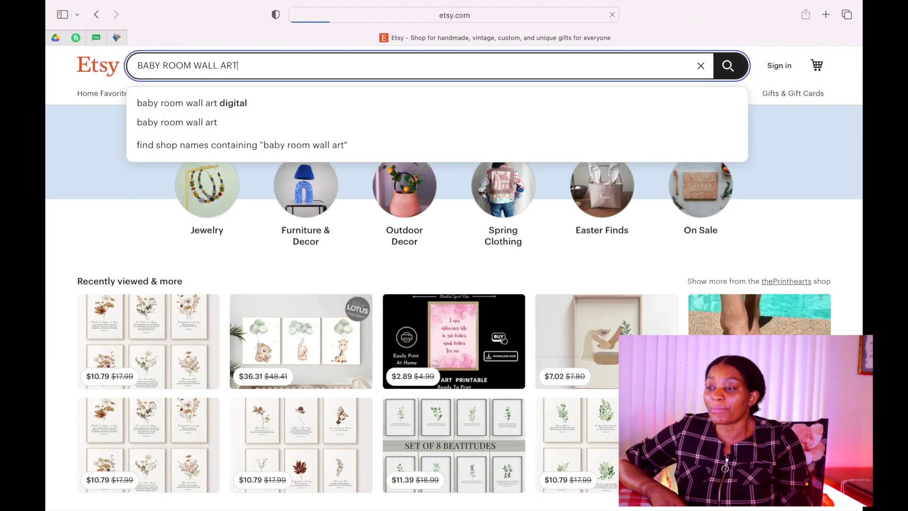
scroll(179, 182, down, 1)
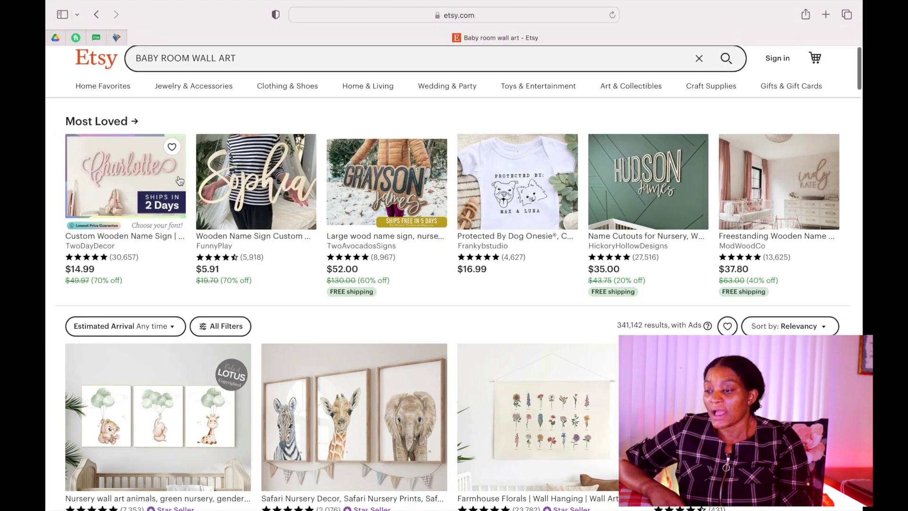
scroll(180, 181, down, 5)
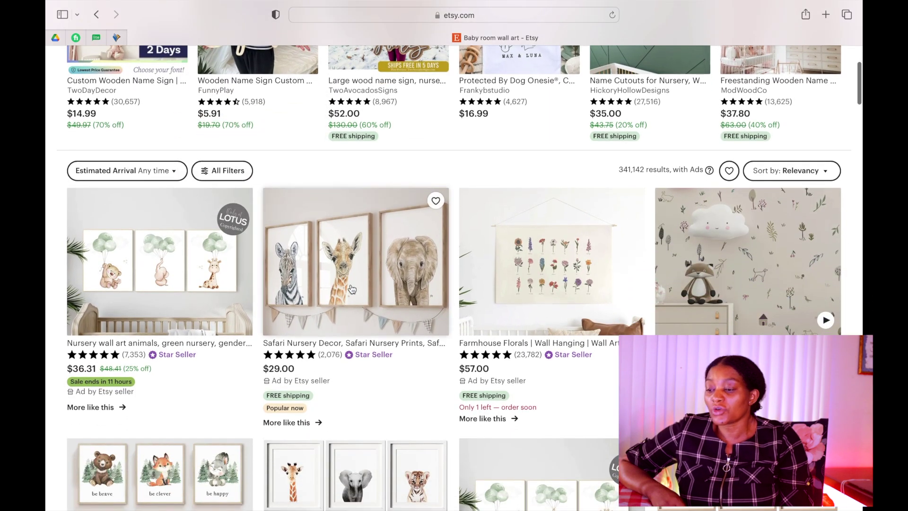
scroll(352, 289, down, 1)
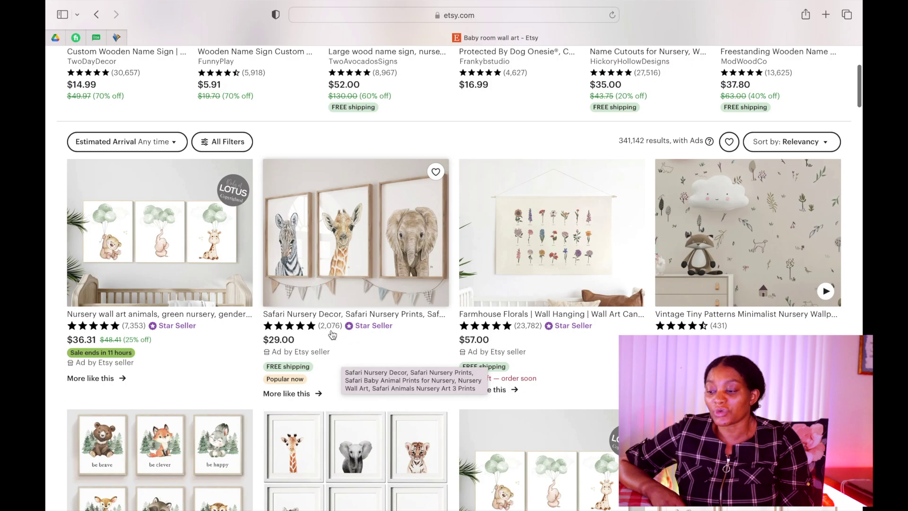
scroll(516, 332, down, 1)
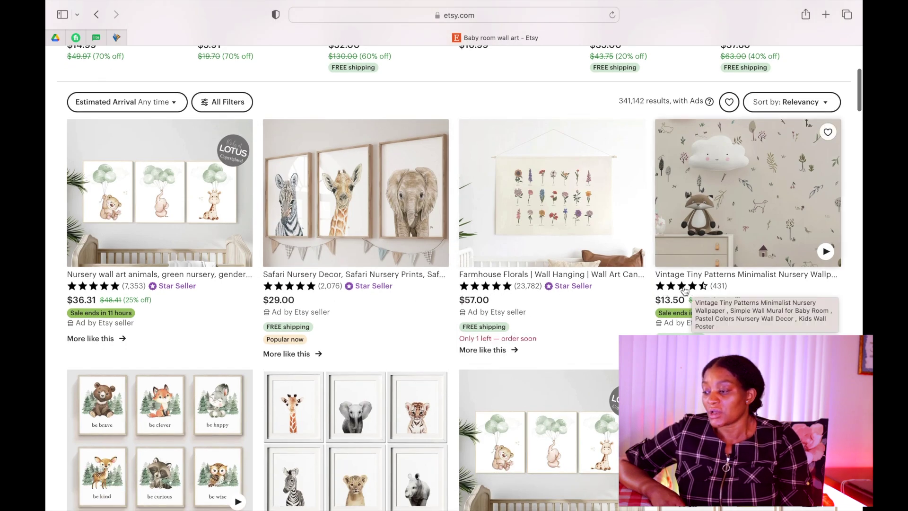
scroll(539, 300, down, 3)
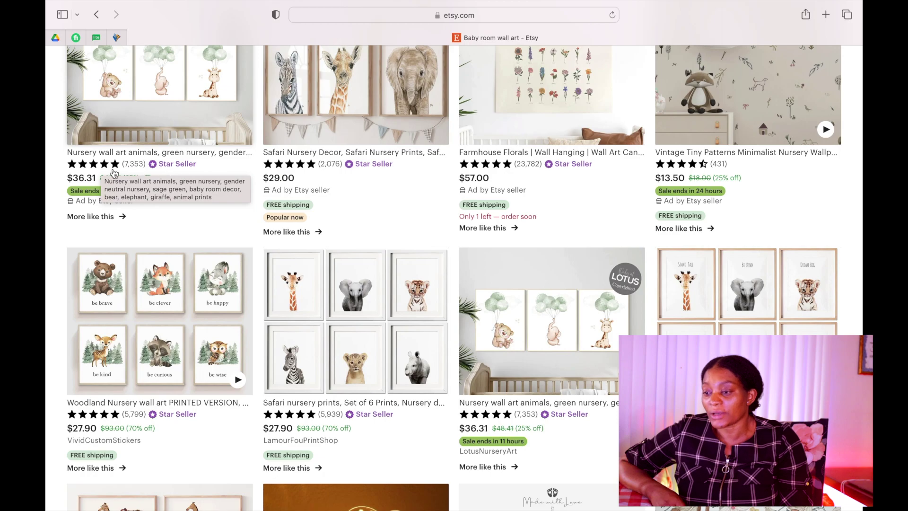
scroll(112, 169, up, 3)
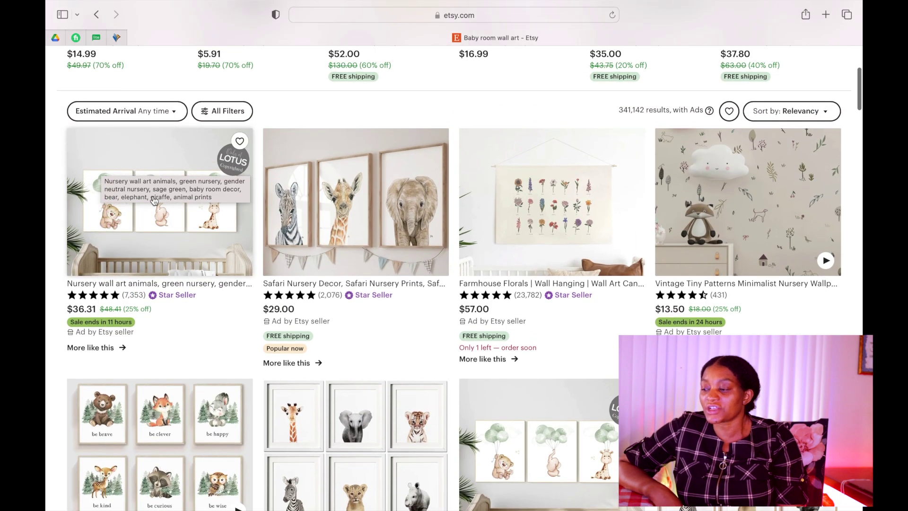
scroll(159, 218, down, 6)
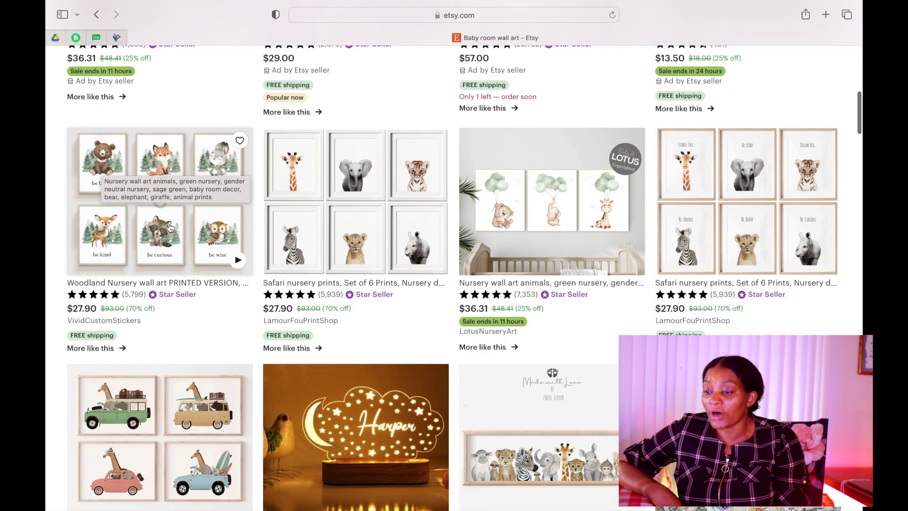
scroll(490, 249, up, 7)
scroll(547, 320, down, 7)
click(556, 195)
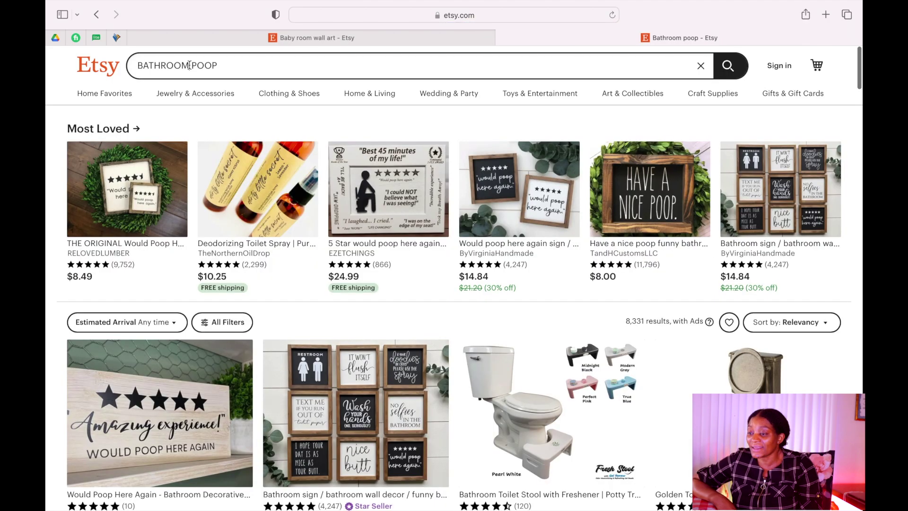
Change the search from 'BATHROOM POOP' to 'WALL ART POOP' and browse the funny bathroom print results.
drag(192, 66, 89, 47)
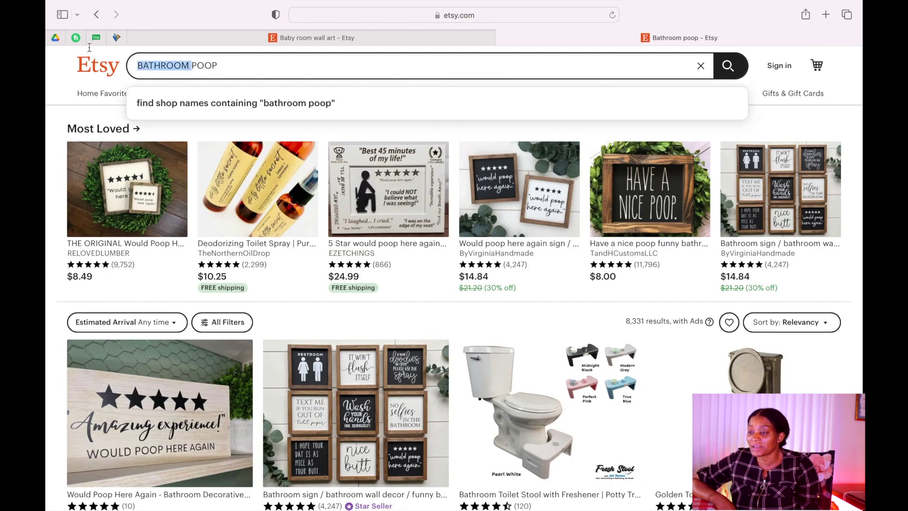
key(BackSpace)
text(W)
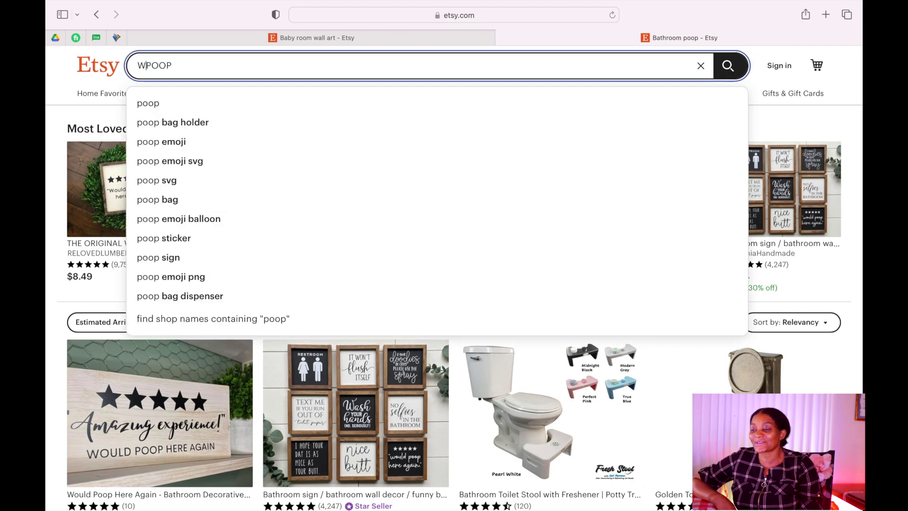
text(ALL ART)
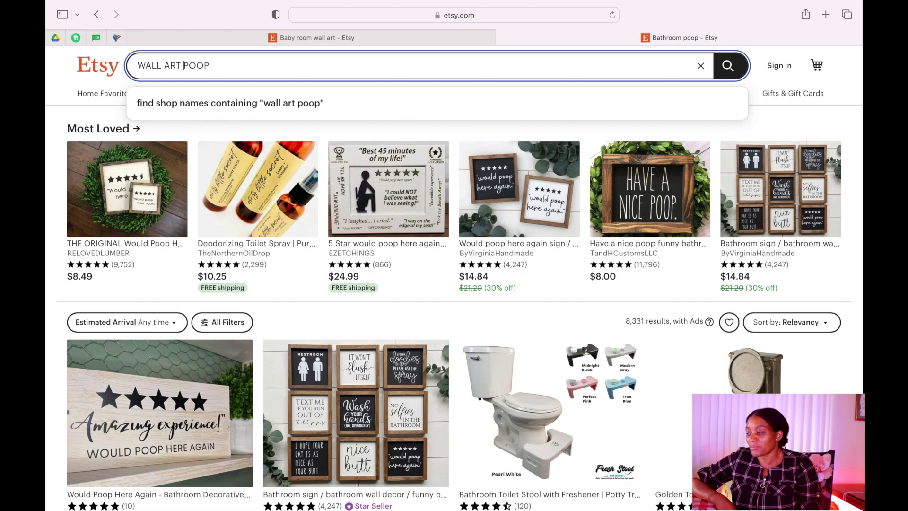
key(Return)
scroll(575, 221, down, 10)
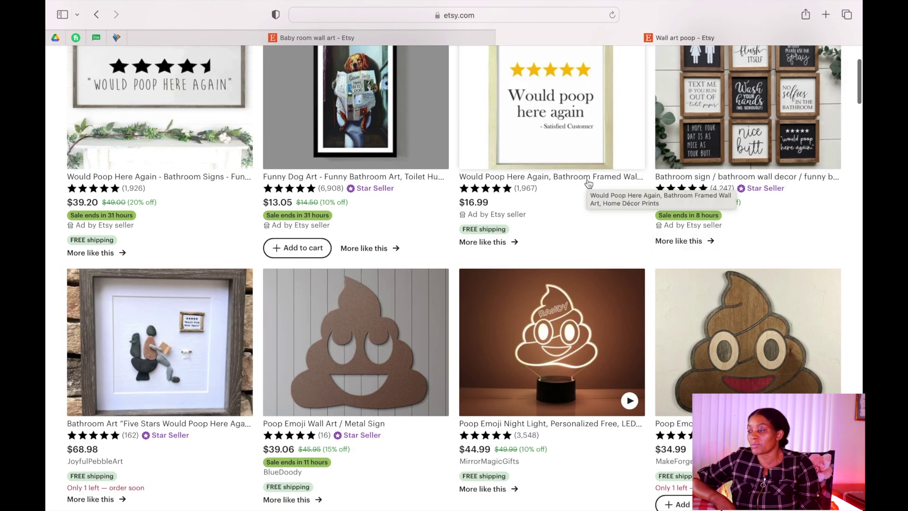
scroll(581, 173, up, 1)
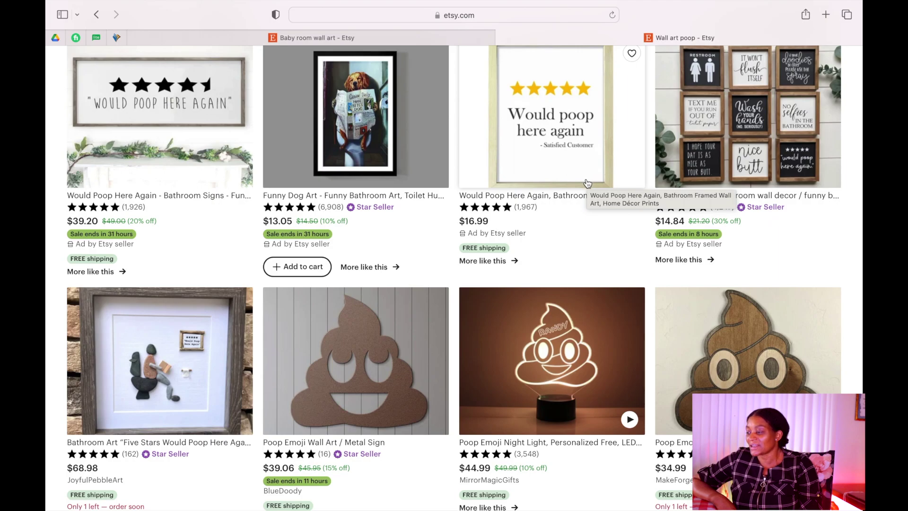
scroll(585, 186, down, 5)
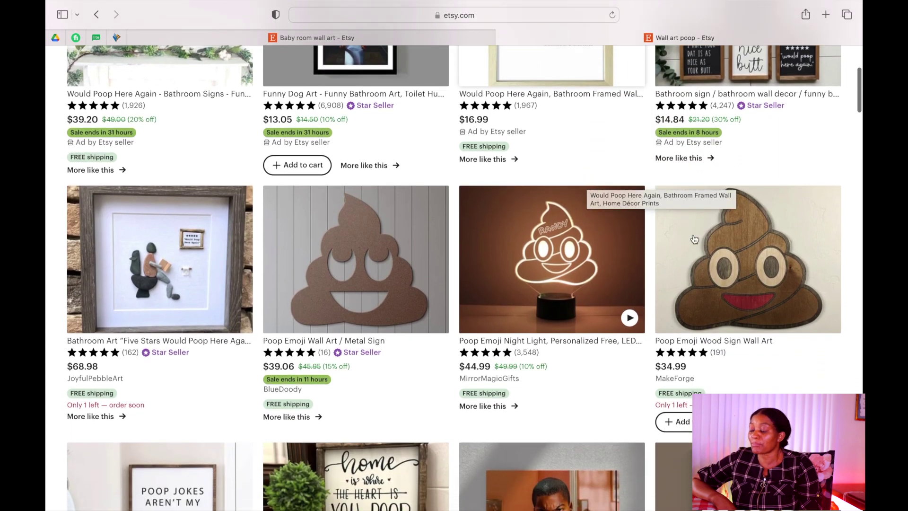
scroll(776, 349, down, 2)
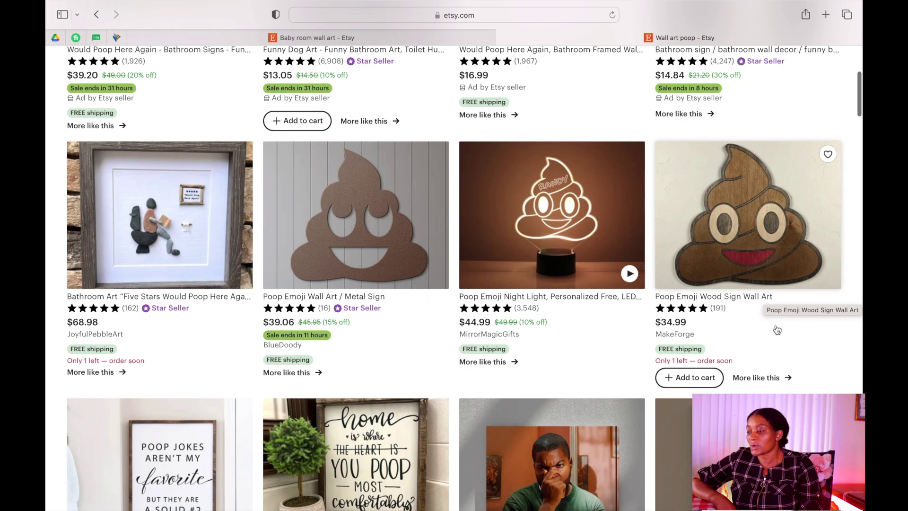
scroll(798, 301, down, 20)
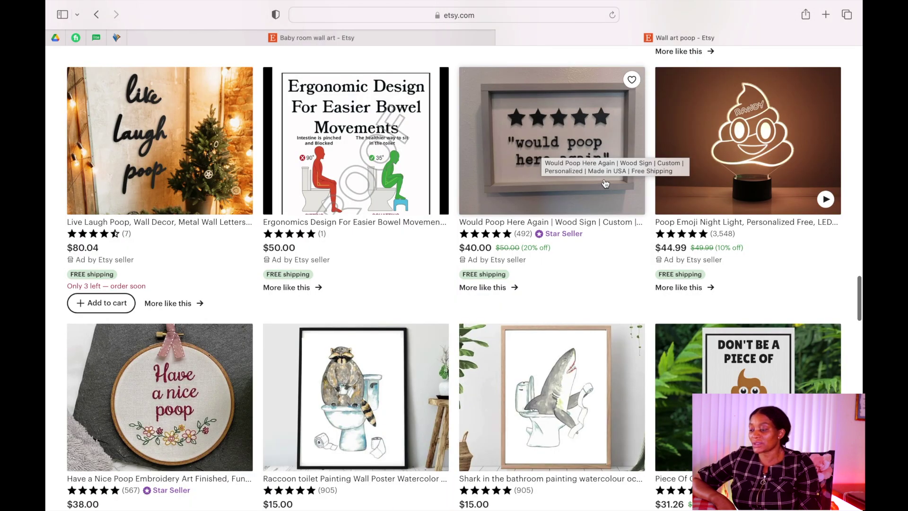
scroll(605, 184, down, 3)
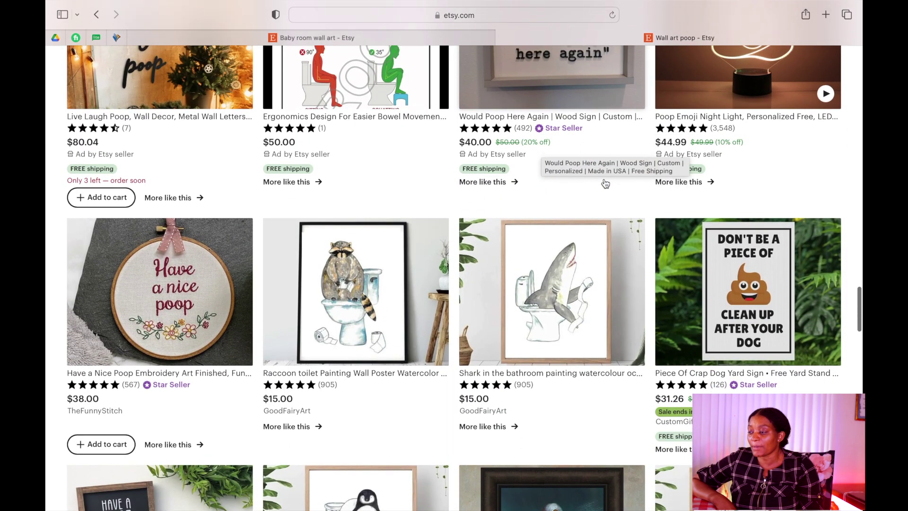
scroll(603, 185, up, 20)
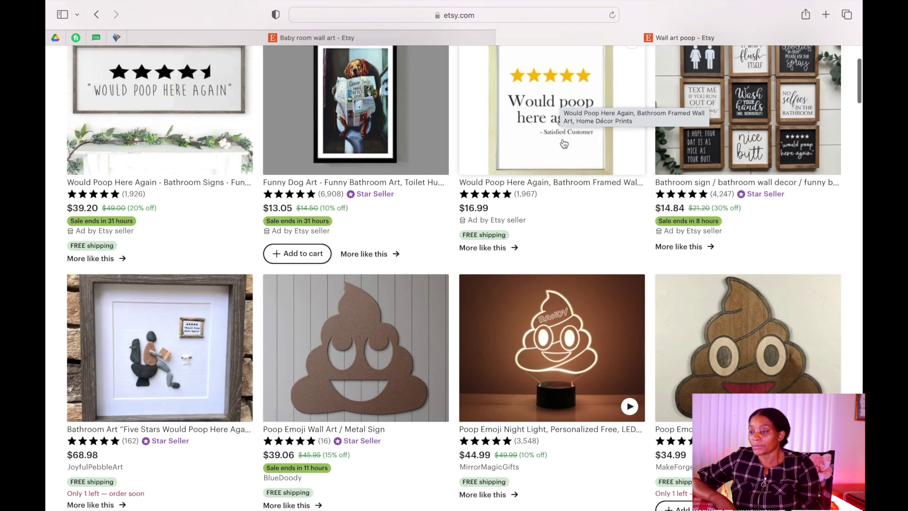
scroll(564, 144, up, 5)
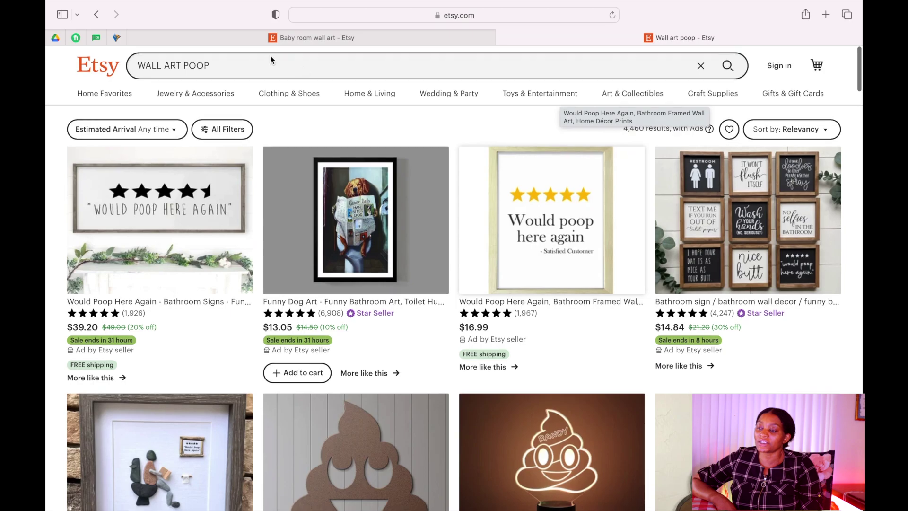
Replace the search query with 'CHRISTIAN WALL ART' and run it.
click(240, 61)
drag(239, 62, 122, 56)
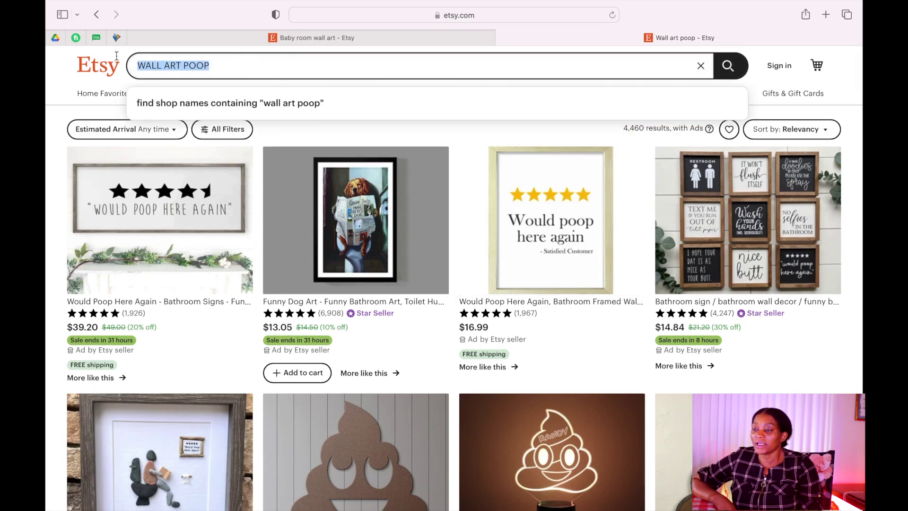
key(BackSpace)
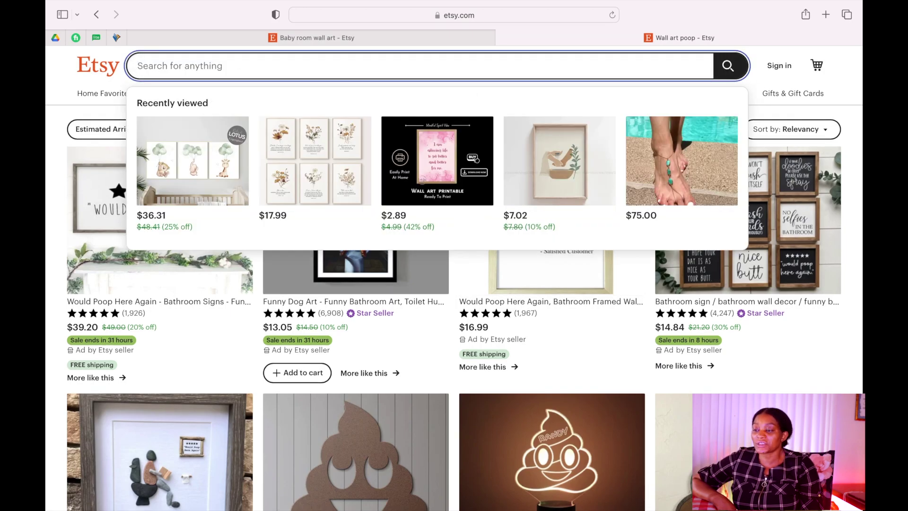
text(CHRIS)
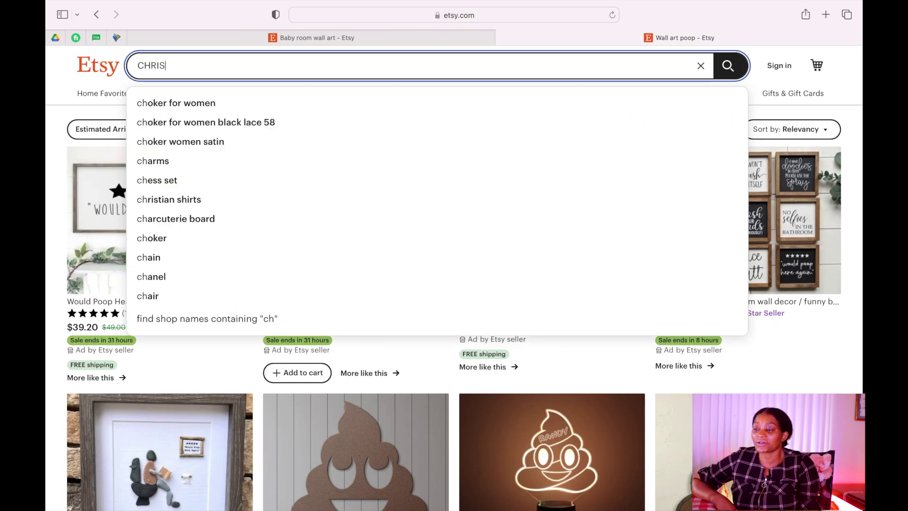
text(TIAN W)
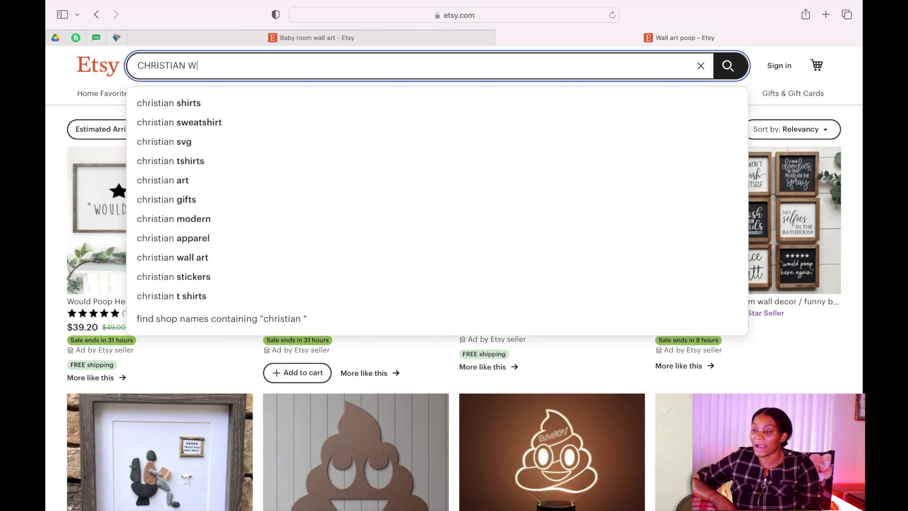
text(ALL AR)
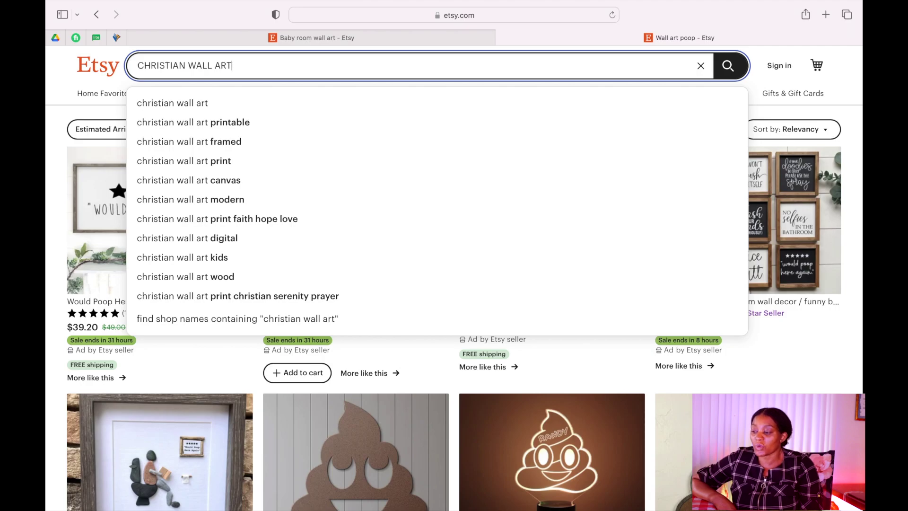
text(T)
key(Return)
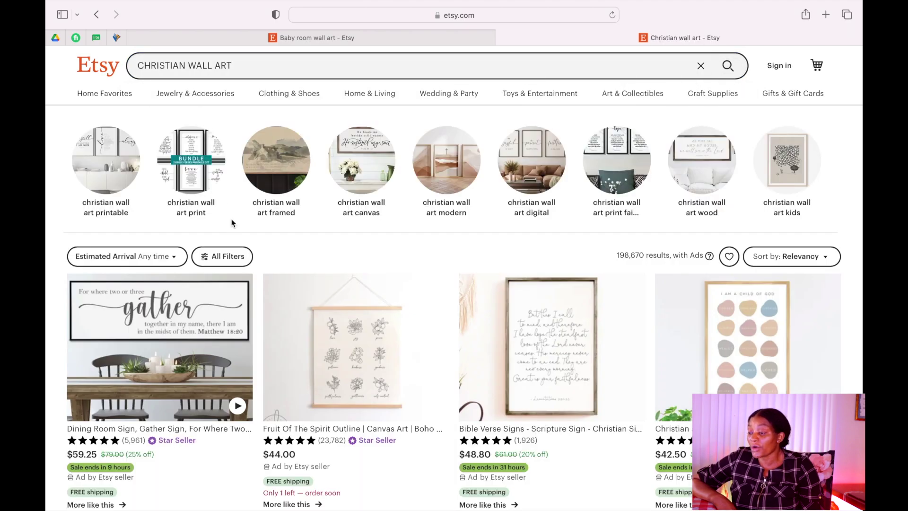
Find and open the Christian Floral Set of 3 Bible Verse poster listing.
scroll(232, 222, down, 5)
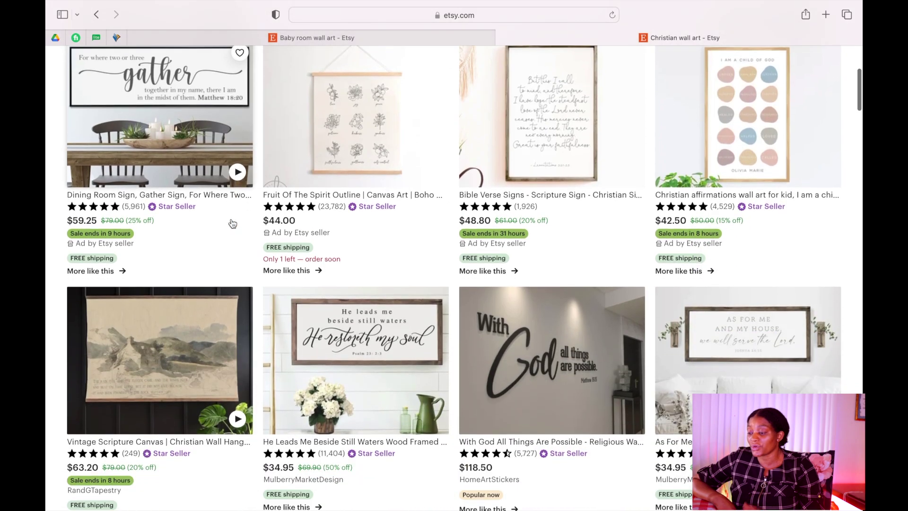
scroll(362, 309, down, 3)
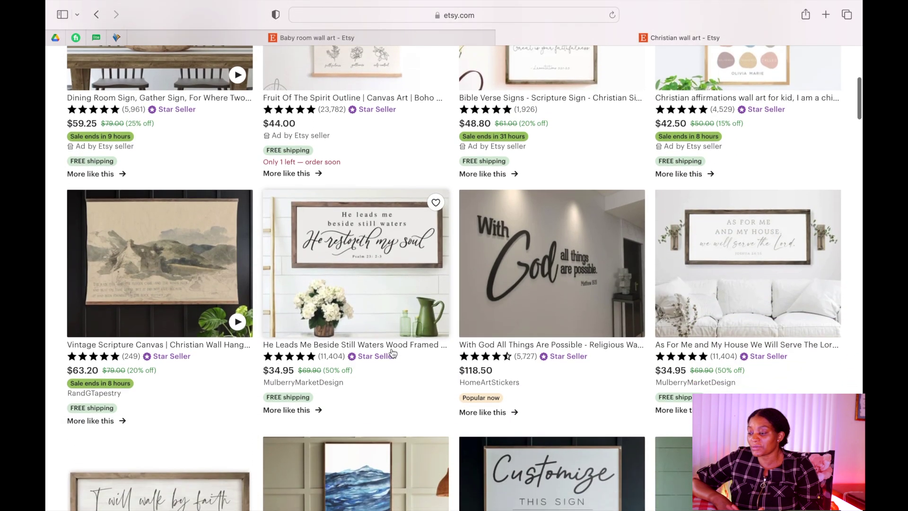
scroll(455, 349, down, 10)
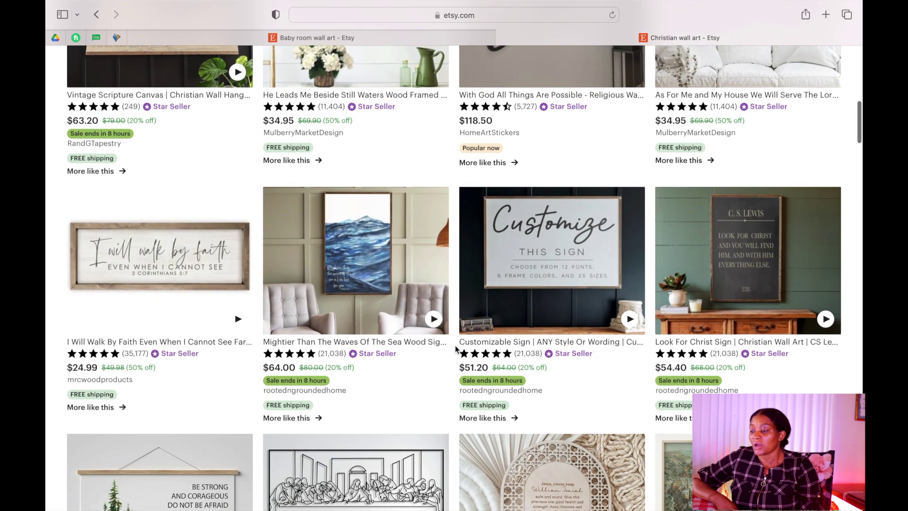
scroll(456, 349, down, 7)
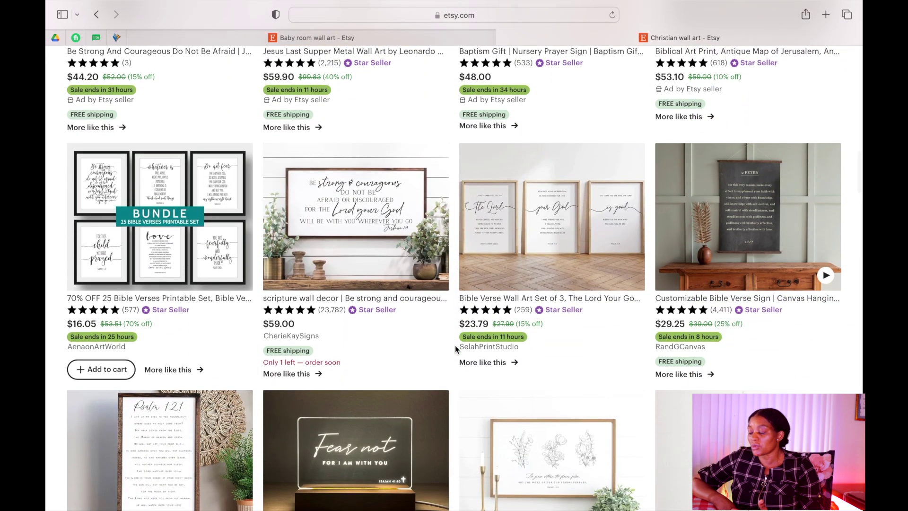
scroll(576, 230, down, 5)
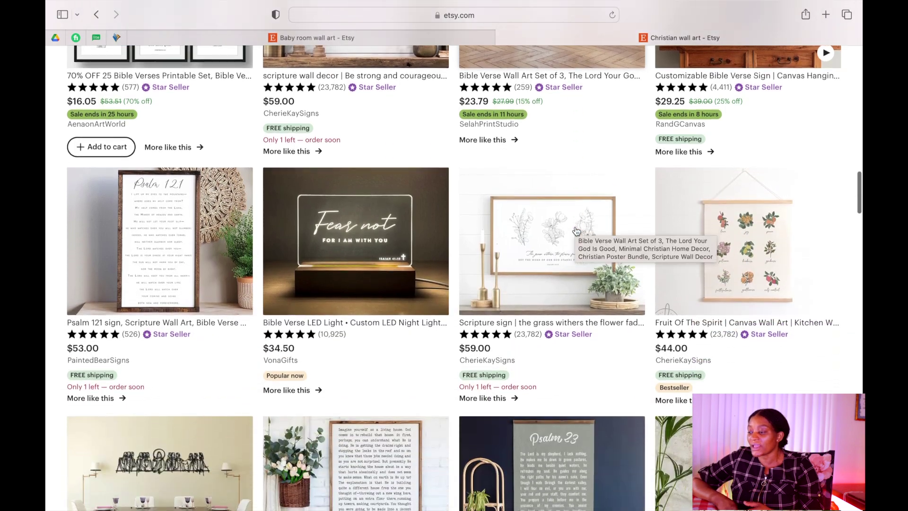
scroll(536, 274, down, 10)
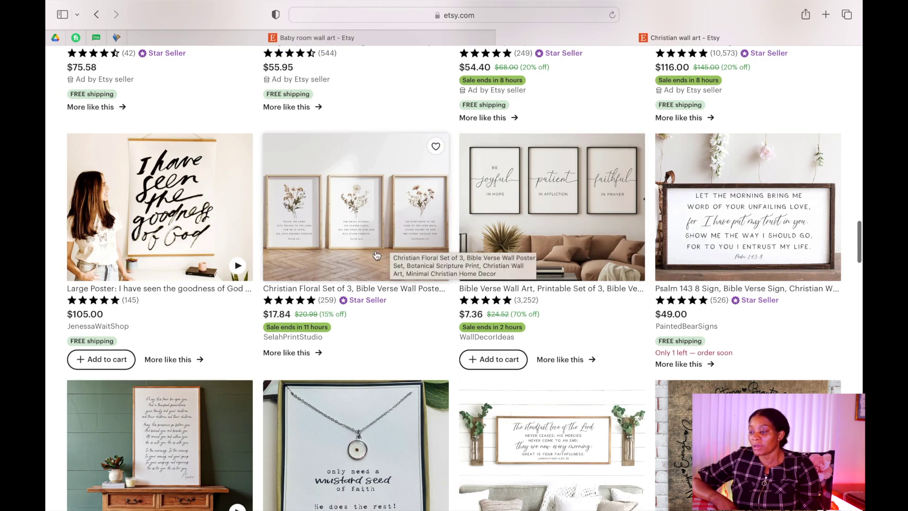
click(345, 232)
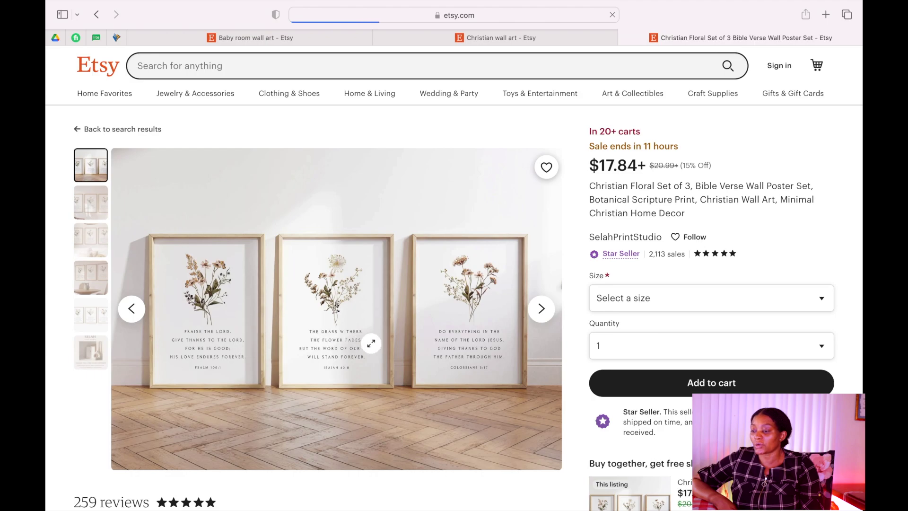
Go to canva.com in Safari.
key(super+l)
text(CAN)
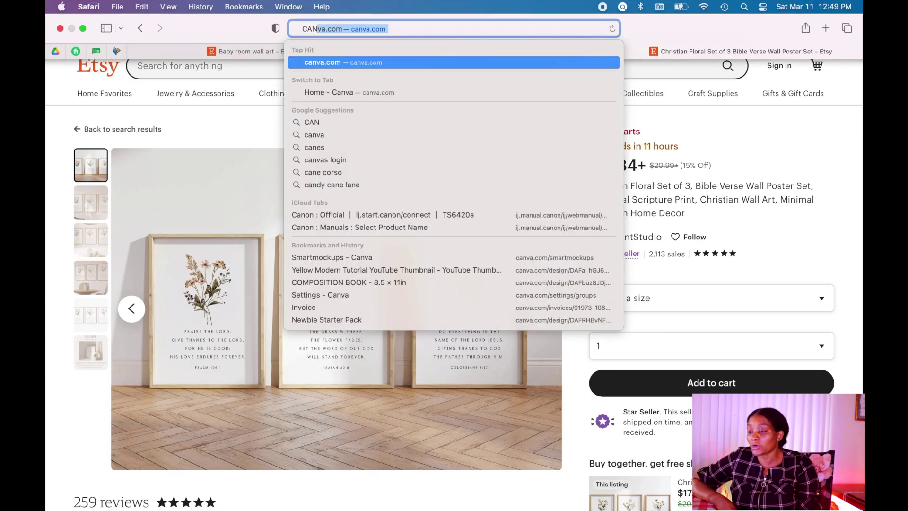
key(Return)
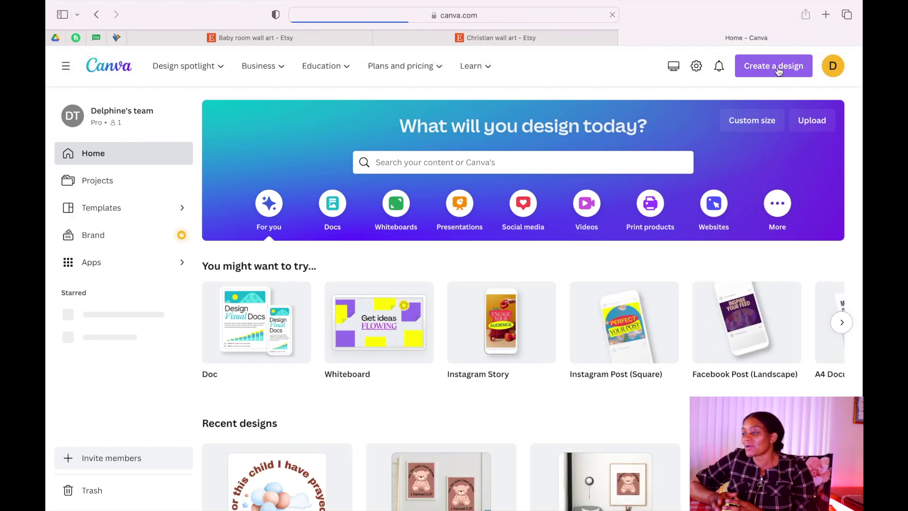
Create a custom-size design of 16 × 20 in.
click(758, 122)
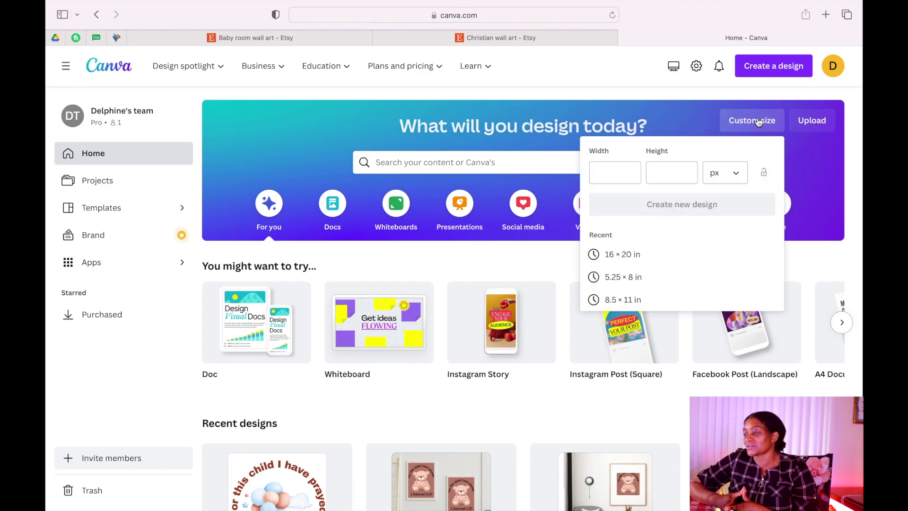
text(16)
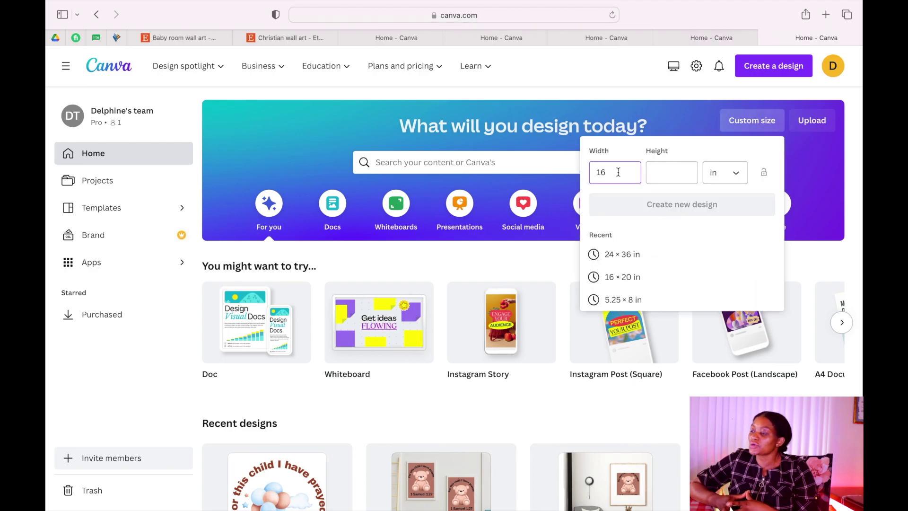
text(2)
click(631, 172)
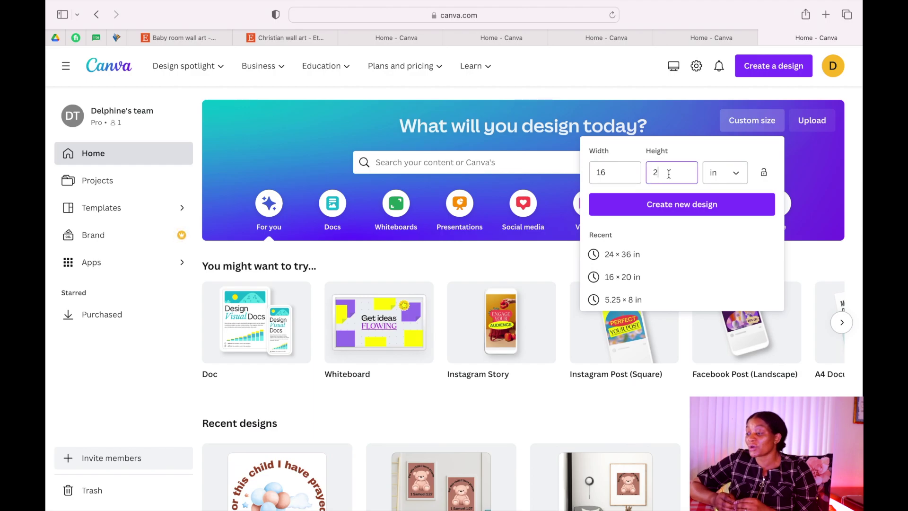
click(671, 205)
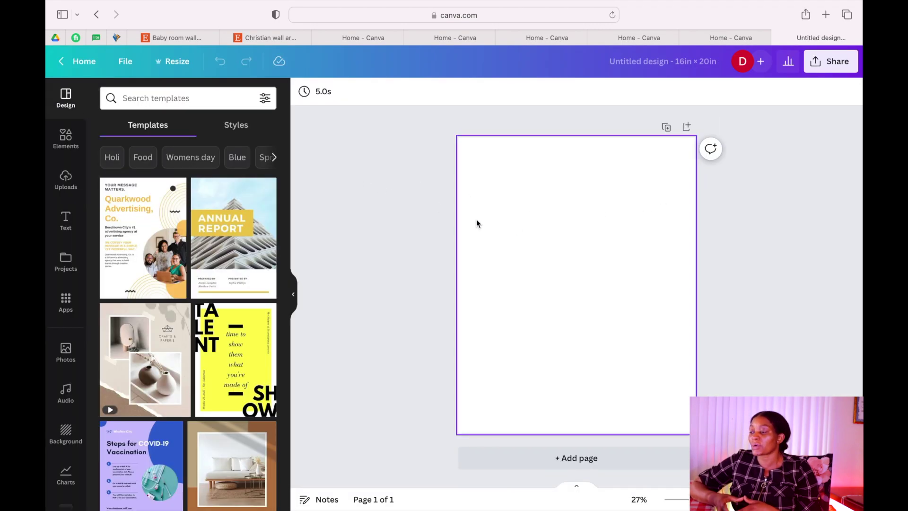
Search Elements for 'BEAR' and add the kawaii brown bear and balloon teddy bear graphics.
click(65, 137)
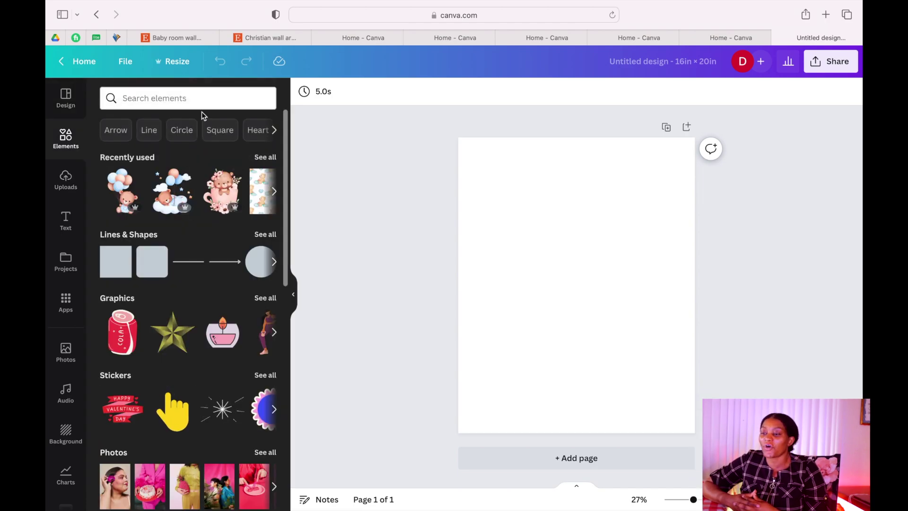
click(193, 98)
text(BEAR)
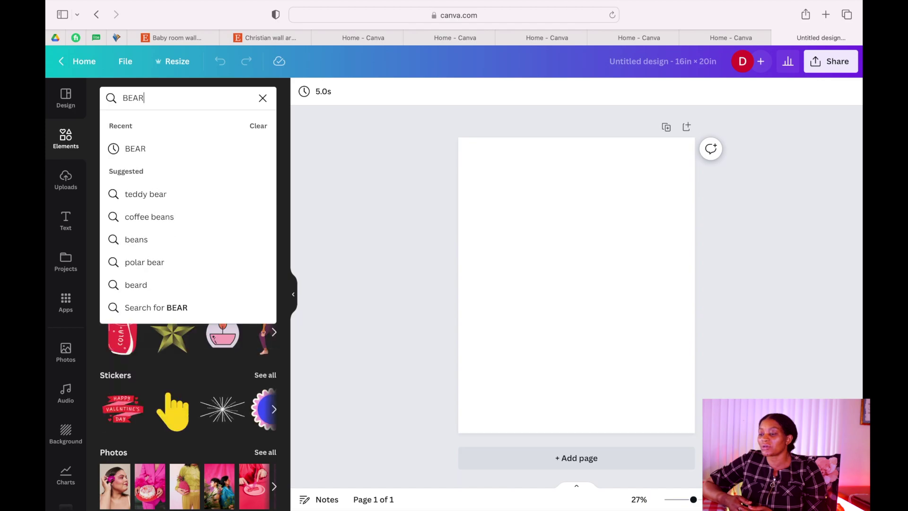
key(Return)
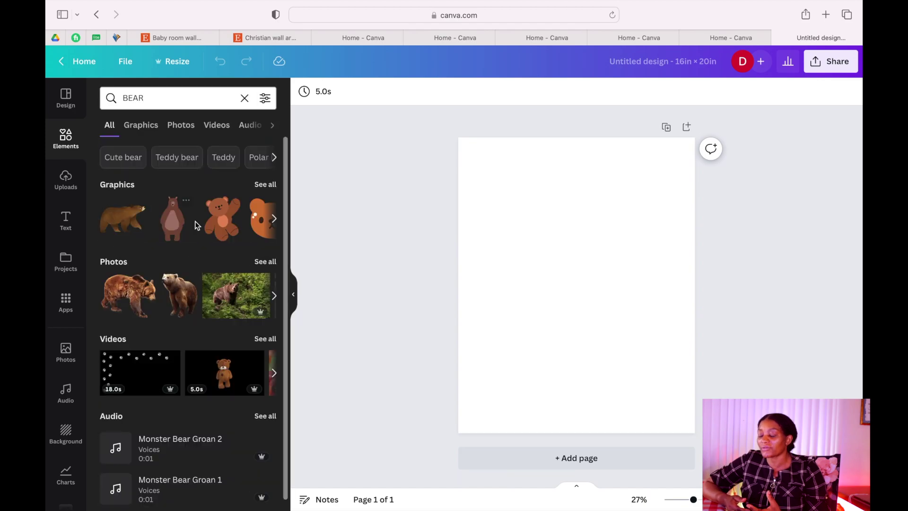
click(265, 185)
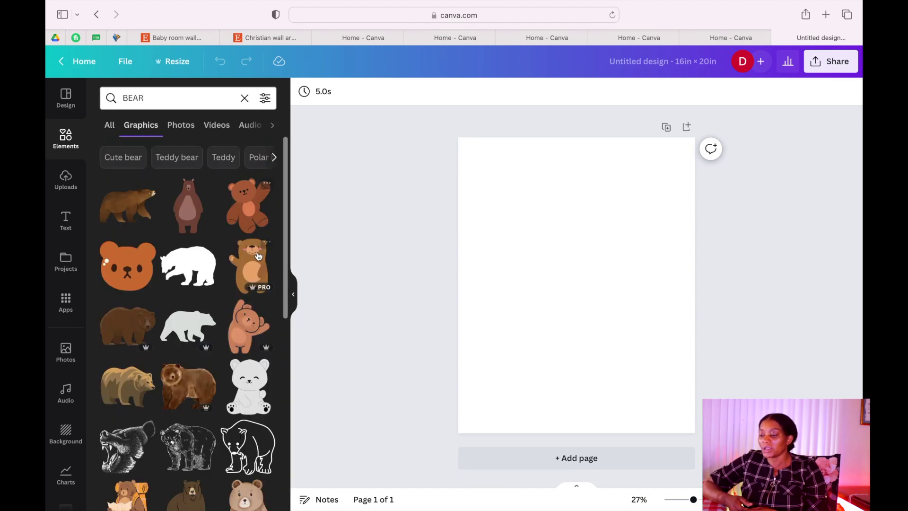
scroll(261, 273, down, 4)
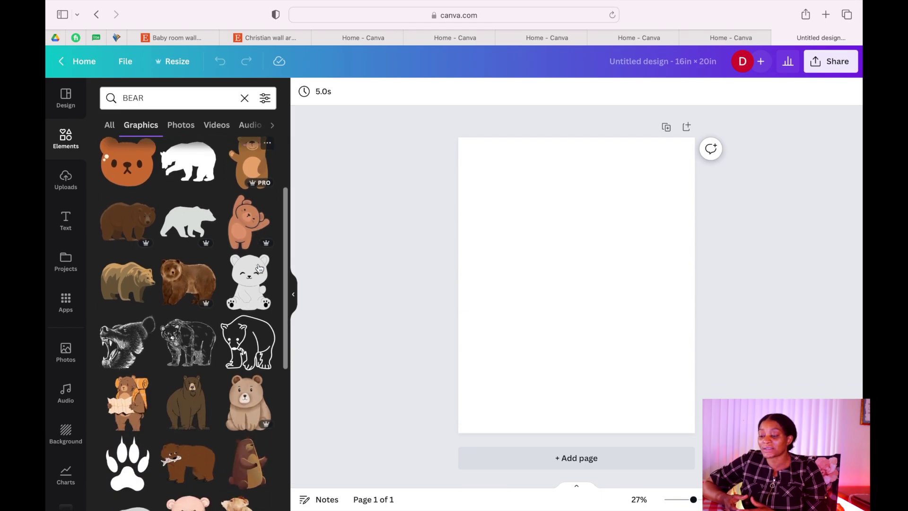
scroll(217, 305, down, 3)
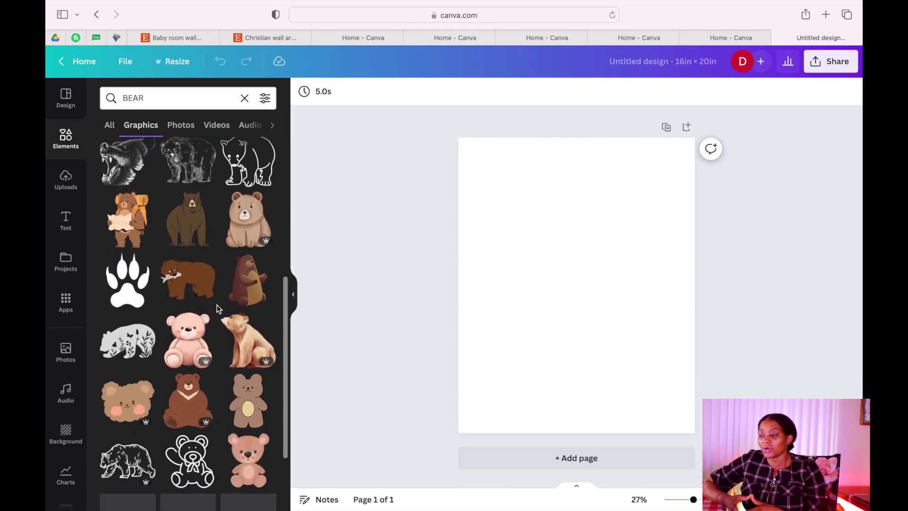
click(185, 304)
scroll(132, 218, down, 3)
click(132, 218)
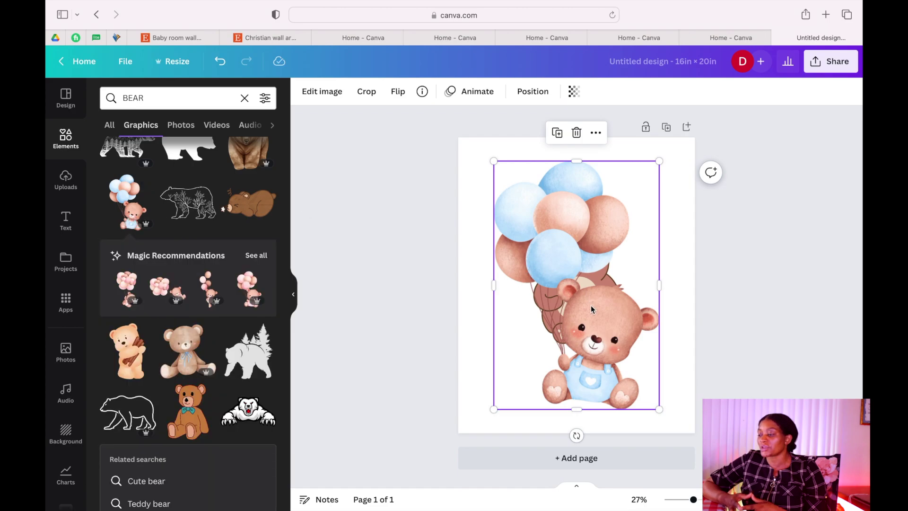
Delete the kawaii brown bear, keeping only the balloon teddy bear on the page.
drag(591, 309, 493, 284)
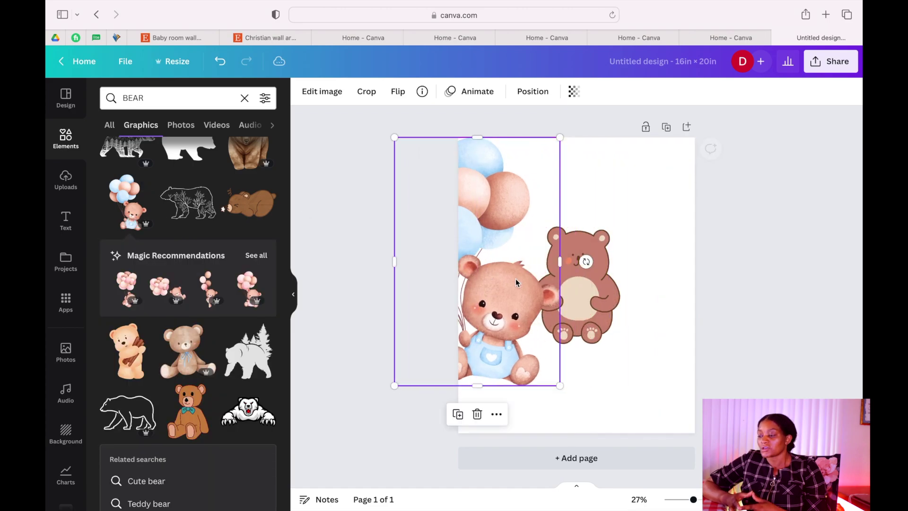
click(608, 287)
key(Delete)
click(553, 293)
drag(565, 298, 622, 320)
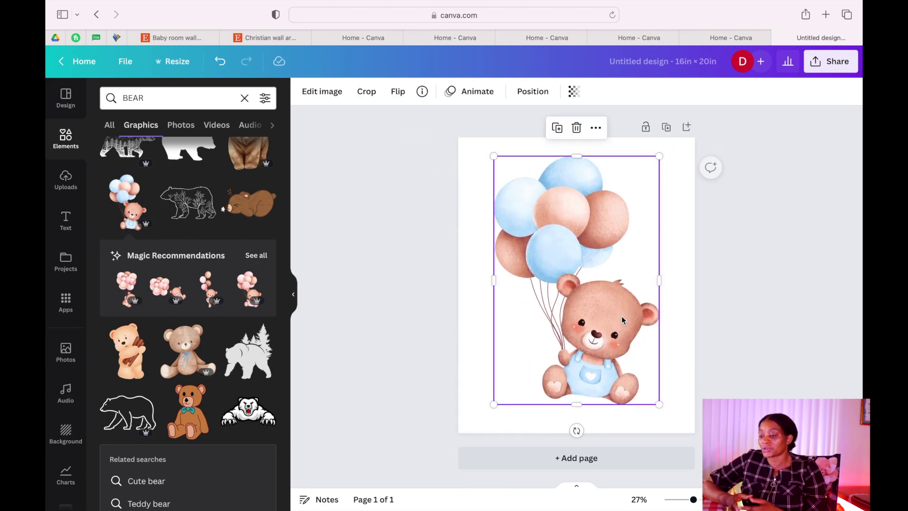
Shrink the balloon teddy bear image and centre it on the page.
click(259, 255)
scroll(254, 380, down, 3)
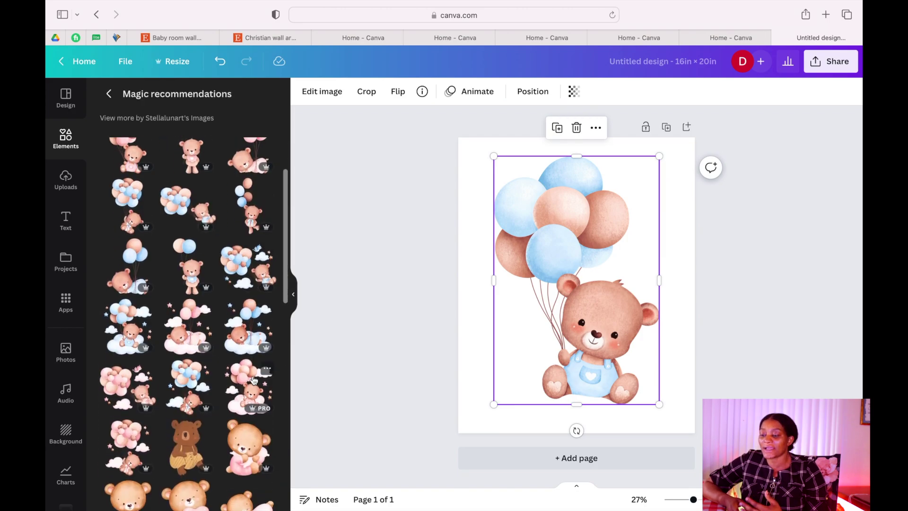
scroll(250, 402, down, 5)
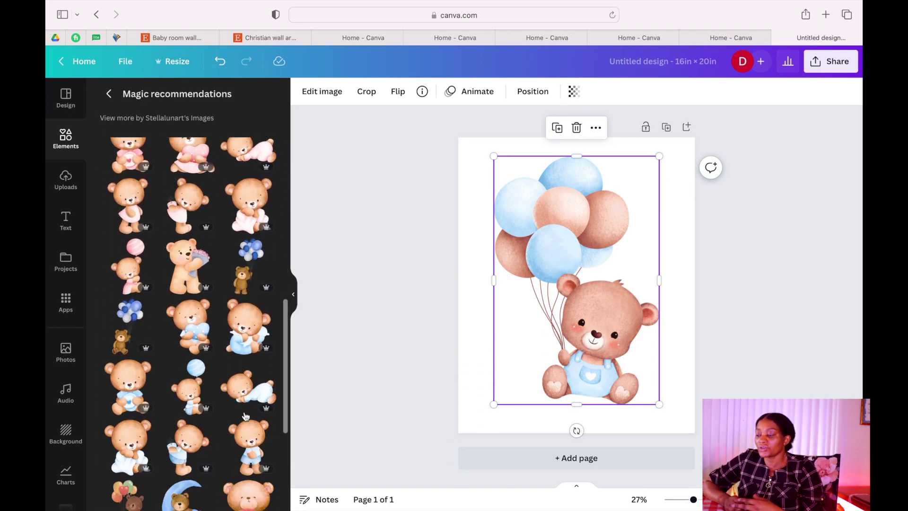
scroll(245, 416, up, 5)
scroll(245, 416, up, 2)
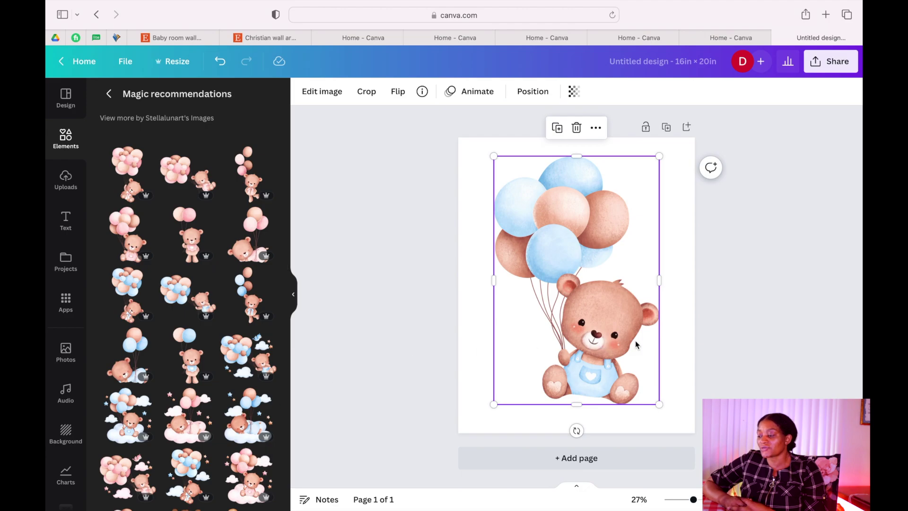
click(683, 348)
click(623, 342)
drag(660, 405, 631, 363)
drag(577, 268, 594, 302)
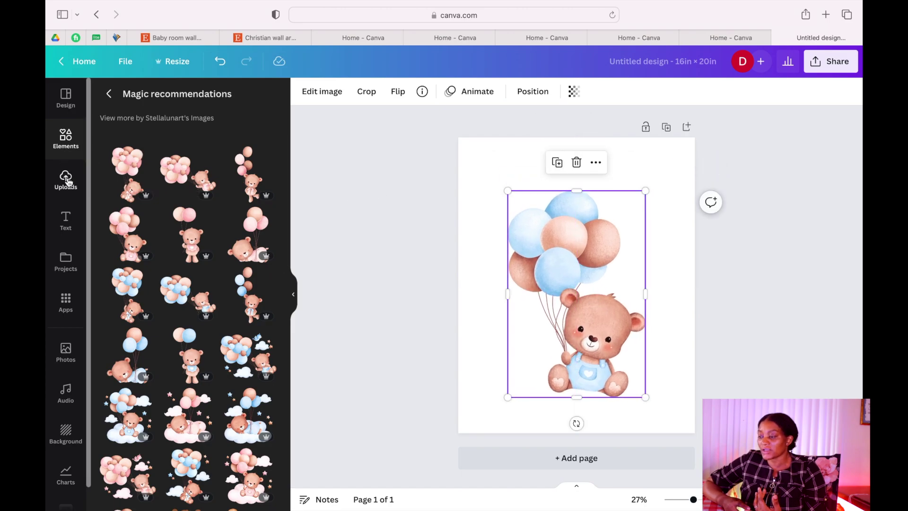
Add a heading reading 'For this child I have prayed' at the top of the page.
click(65, 217)
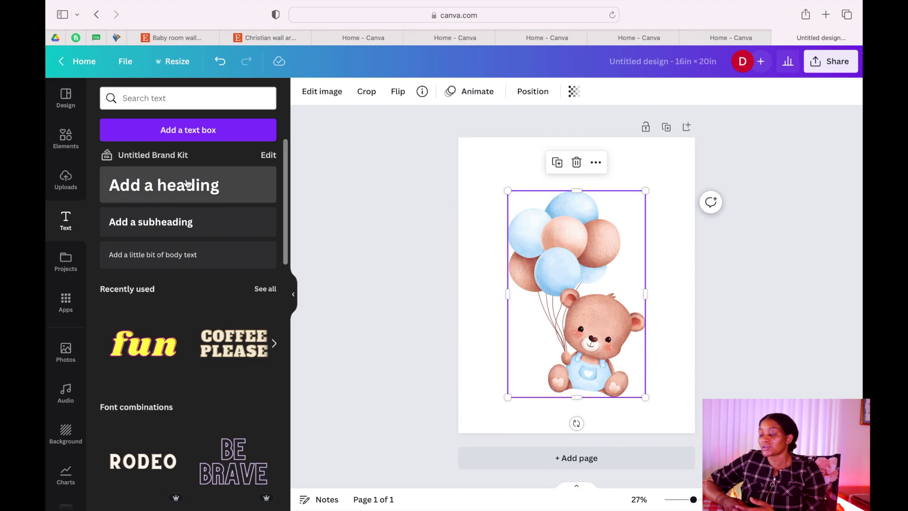
click(187, 183)
drag(590, 270, 594, 157)
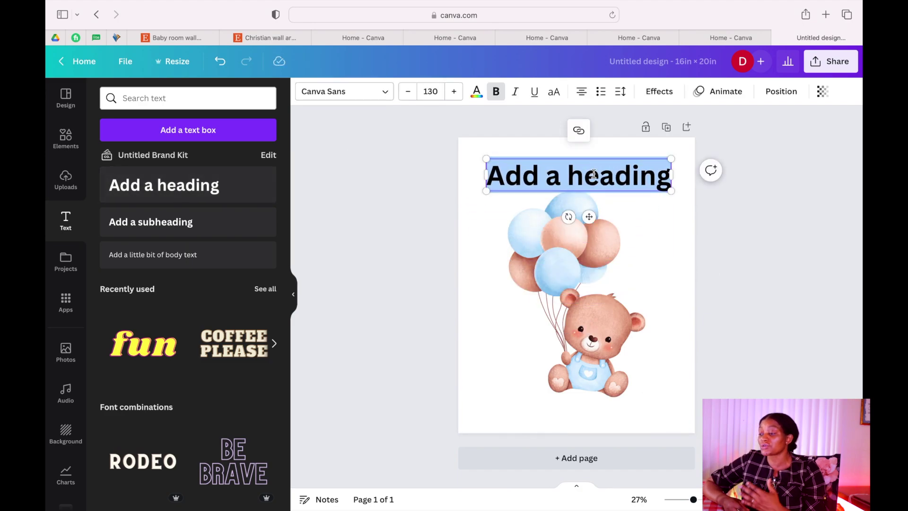
key(BackSpace)
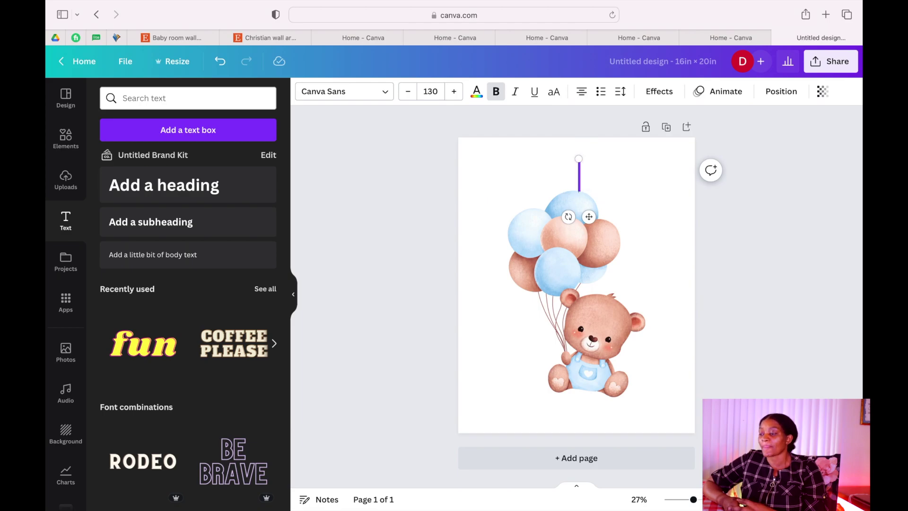
text(For this child I have prayed)
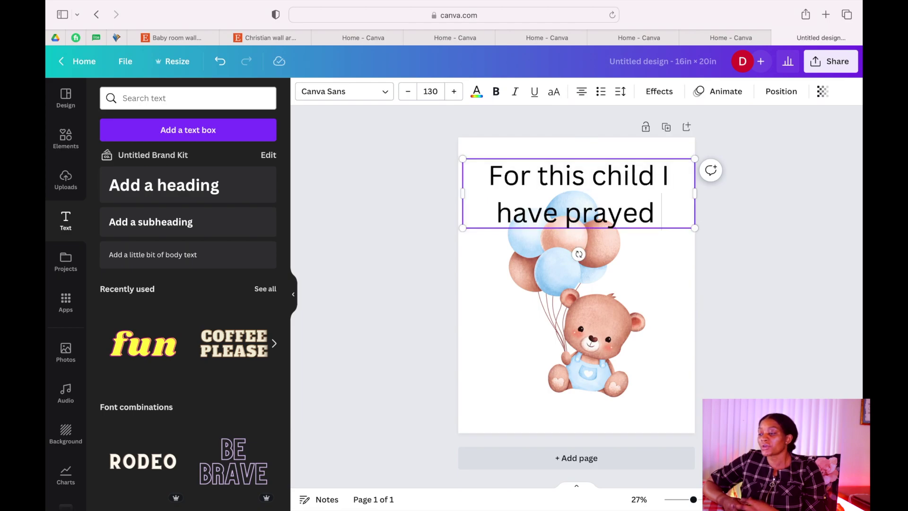
click(665, 267)
click(609, 177)
drag(609, 178, 609, 163)
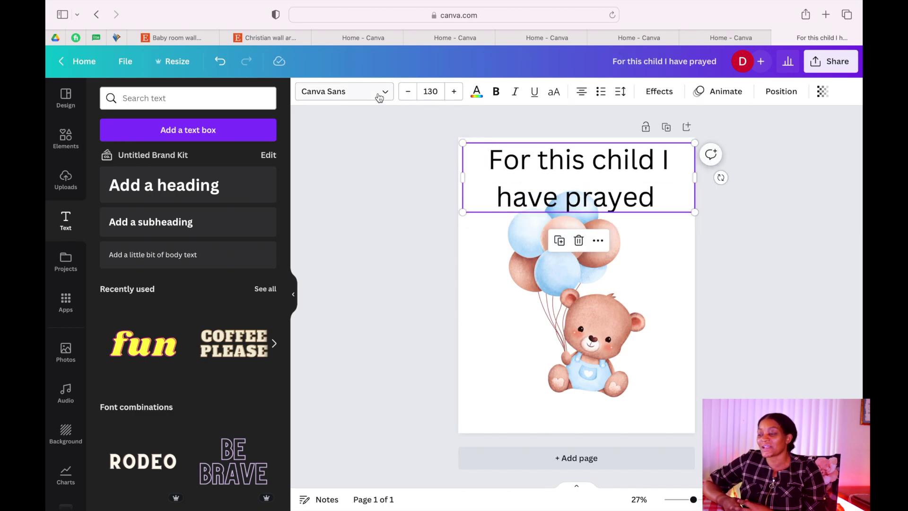
Reduce the heading's font size to 82 so it fits on one line.
click(407, 92)
click(408, 91)
click(407, 92)
click(407, 92)
click(408, 91)
click(407, 92)
click(407, 92)
click(408, 92)
click(407, 92)
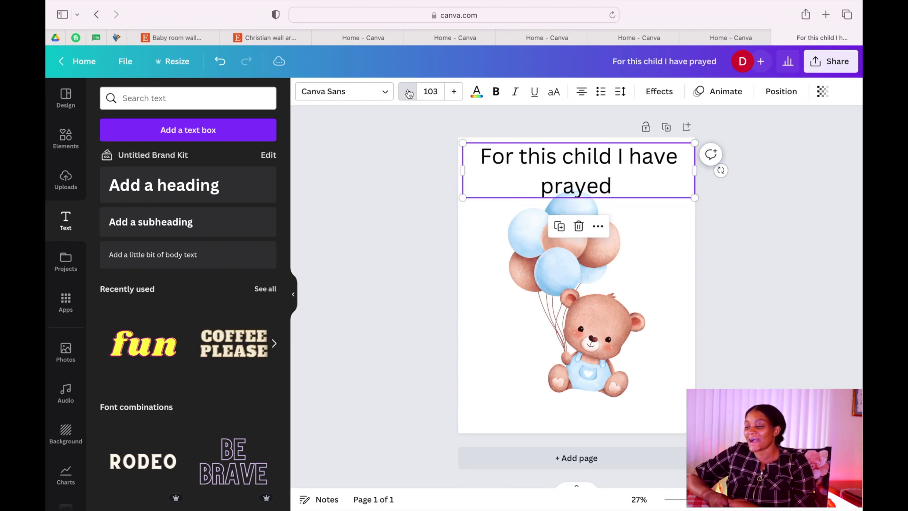
click(408, 92)
click(409, 92)
click(409, 93)
click(409, 92)
click(409, 92)
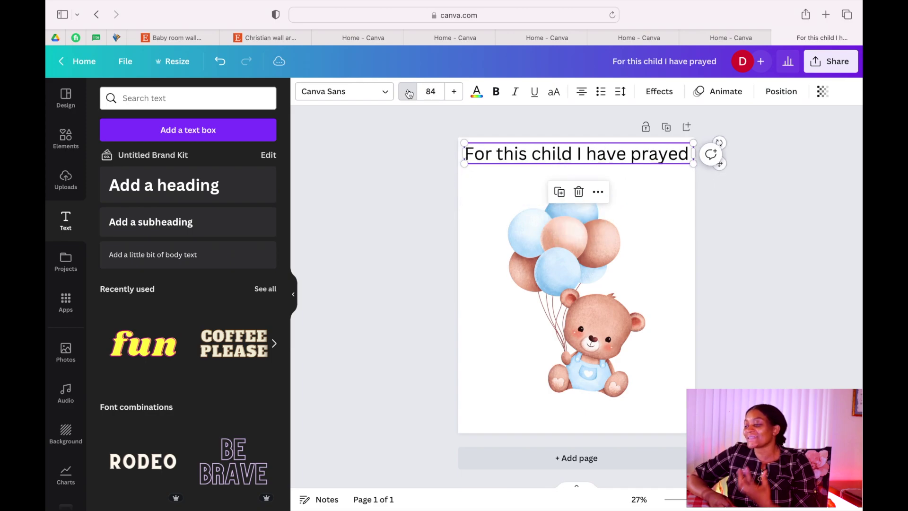
mouse_move(598, 151)
mouse_down()
mouse_move(598, 166)
mouse_move(598, 157)
mouse_up()
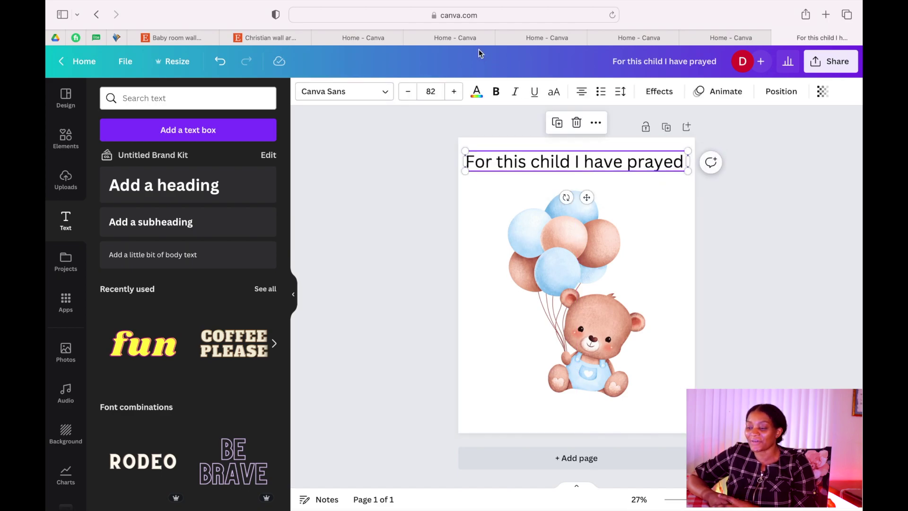
click(383, 92)
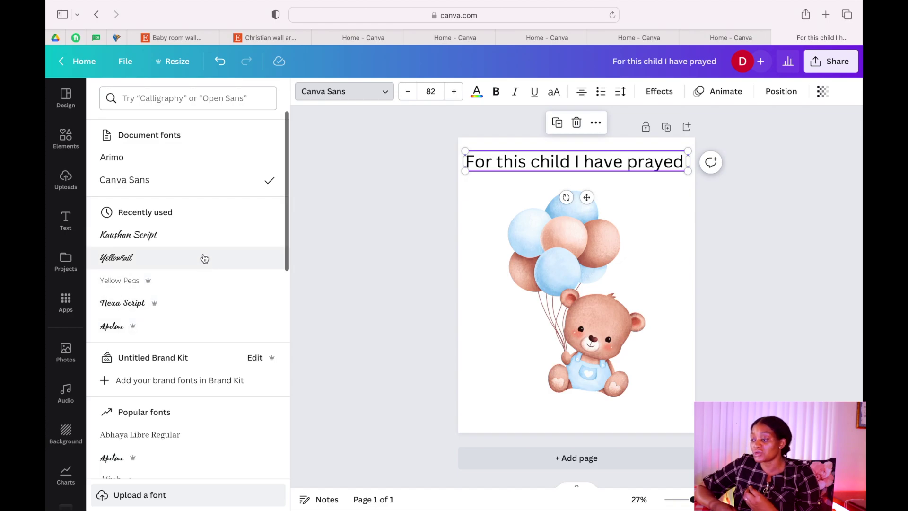
Set the title font to Archivo Black.
scroll(203, 258, down, 6)
scroll(204, 258, down, 3)
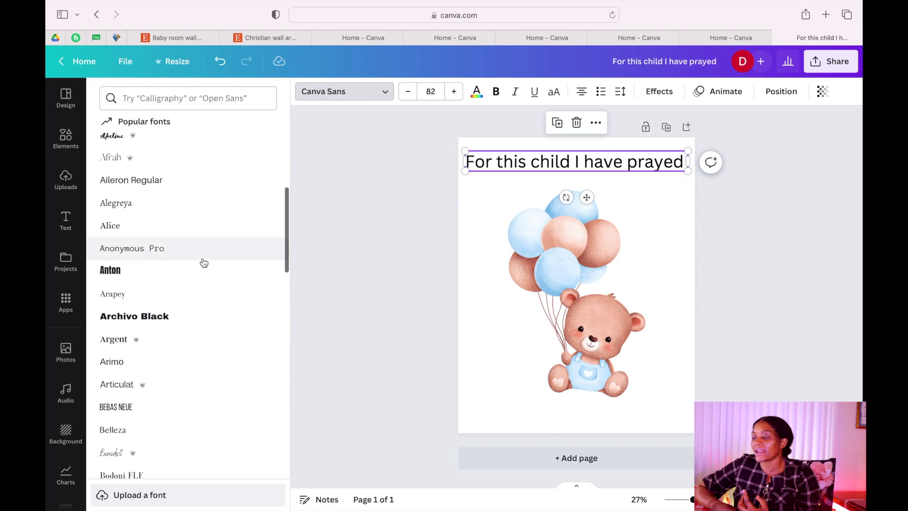
click(159, 279)
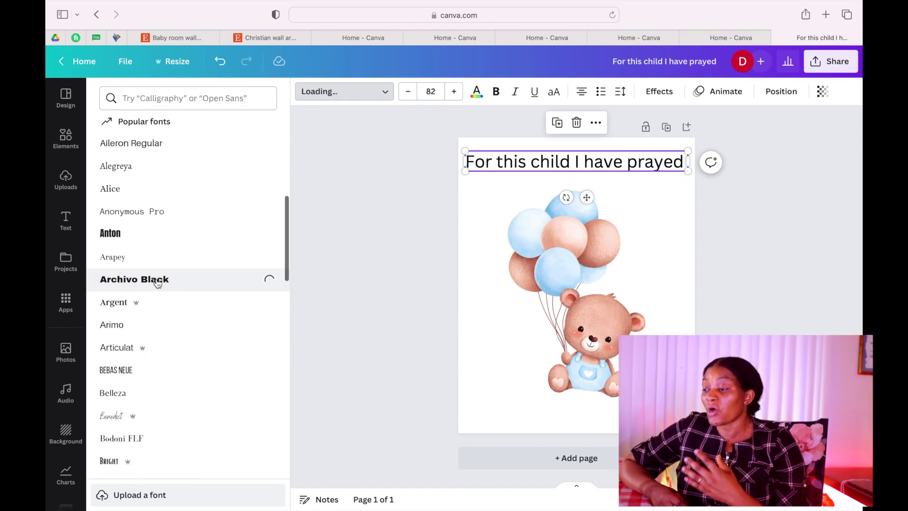
scroll(158, 283, down, 4)
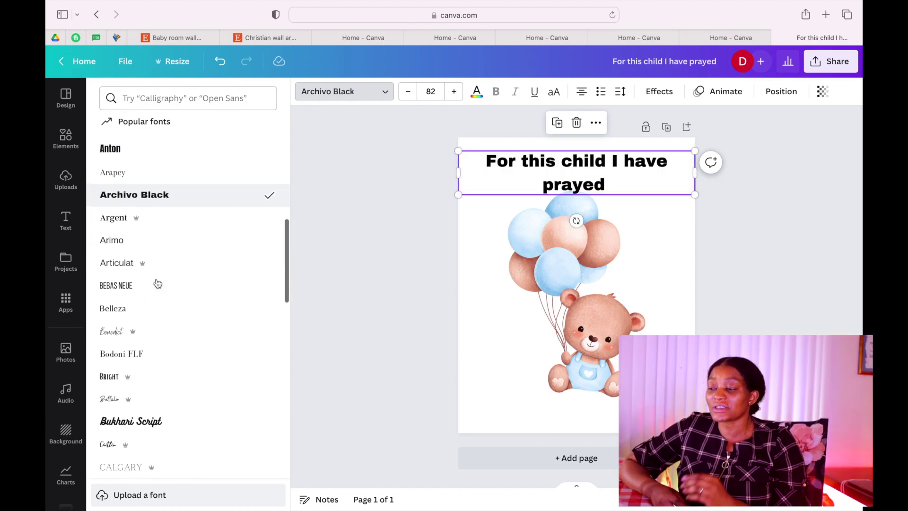
scroll(158, 283, up, 5)
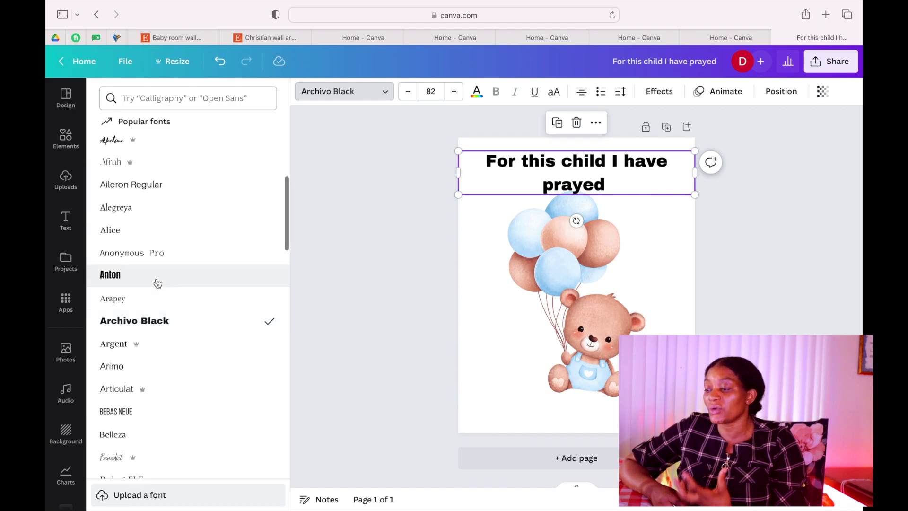
scroll(158, 283, up, 5)
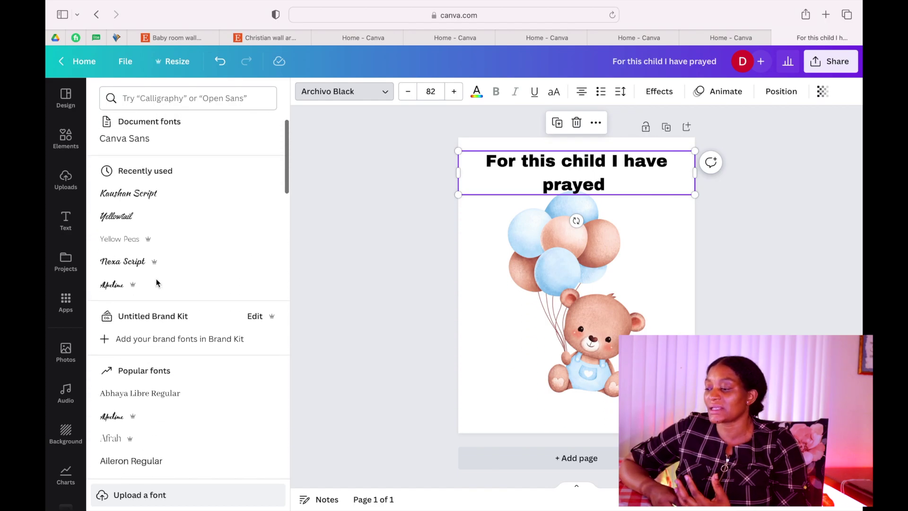
Shrink the Archivo Black title to size 75 so it fits on one line.
click(408, 93)
click(408, 93)
click(408, 93)
click(408, 93)
click(408, 92)
click(409, 94)
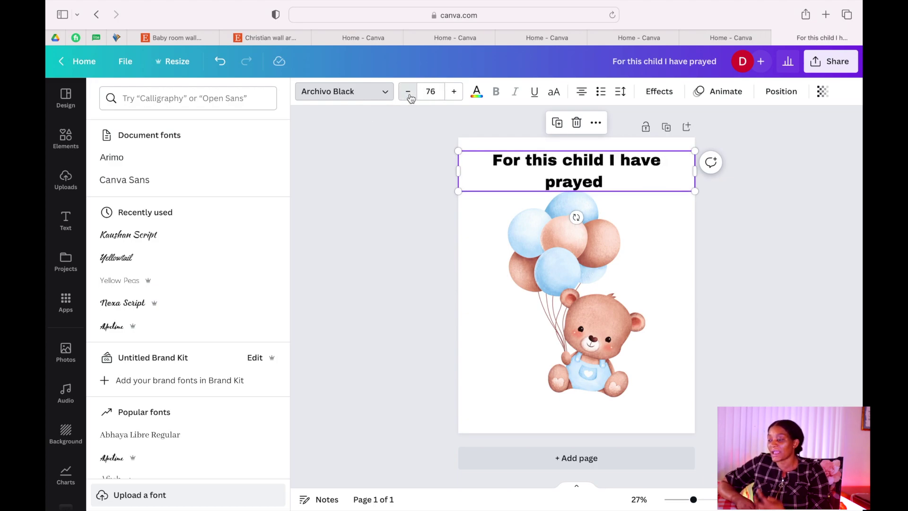
click(409, 95)
Add a new heading at the page bottom reading '1 Samuel 1:27'.
key(t)
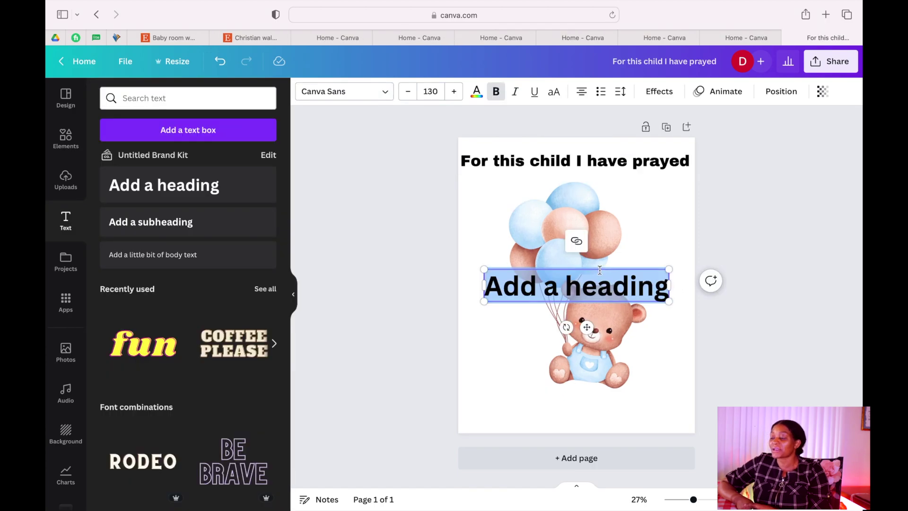
drag(599, 267, 602, 390)
click(576, 404)
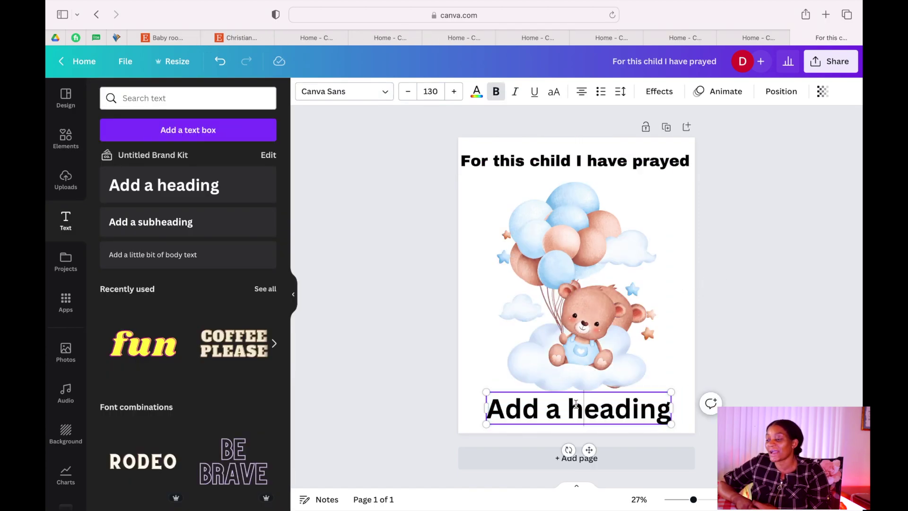
triple_click(576, 404)
key(BackSpace)
text(1 Samuel 1:27)
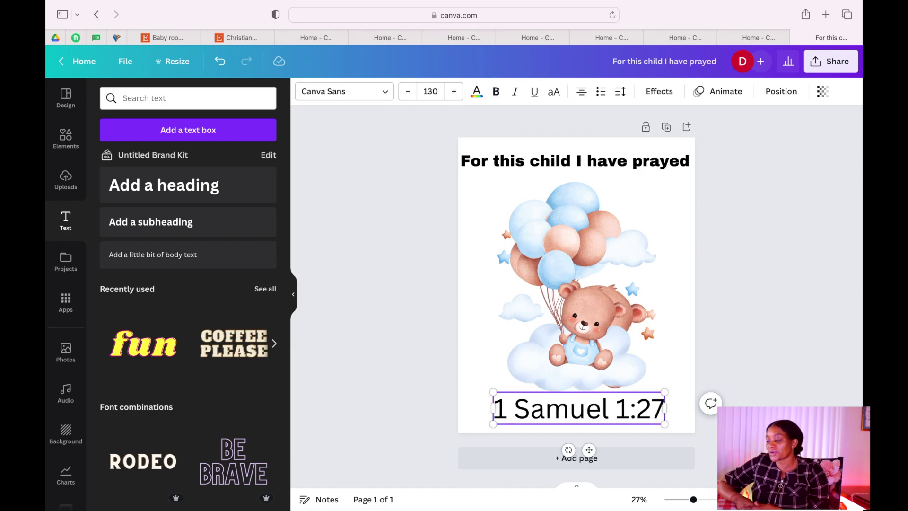
Set the '1 Samuel 1:27' caption's font to Nexa Script.
click(474, 326)
click(585, 411)
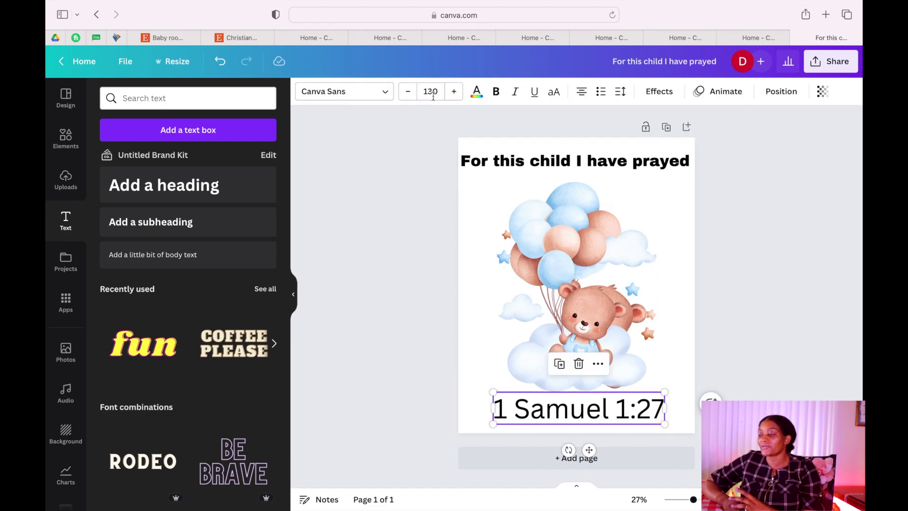
click(385, 92)
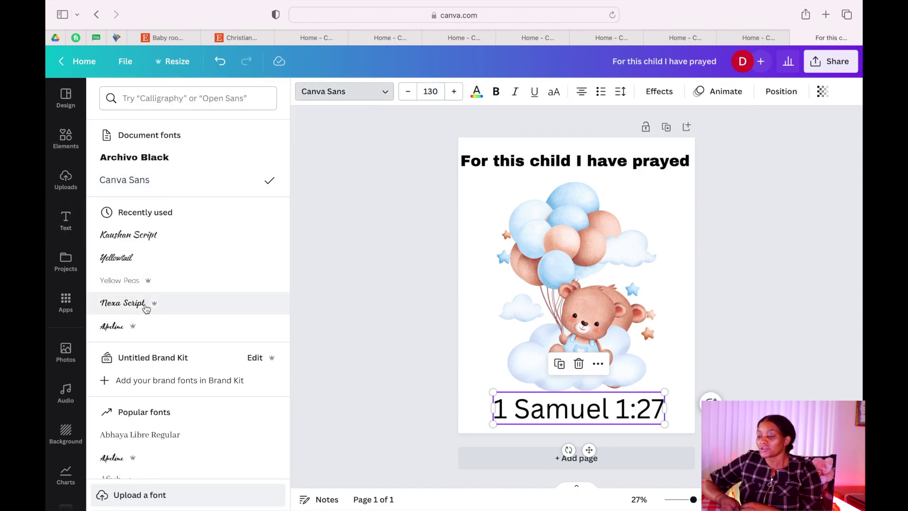
click(123, 303)
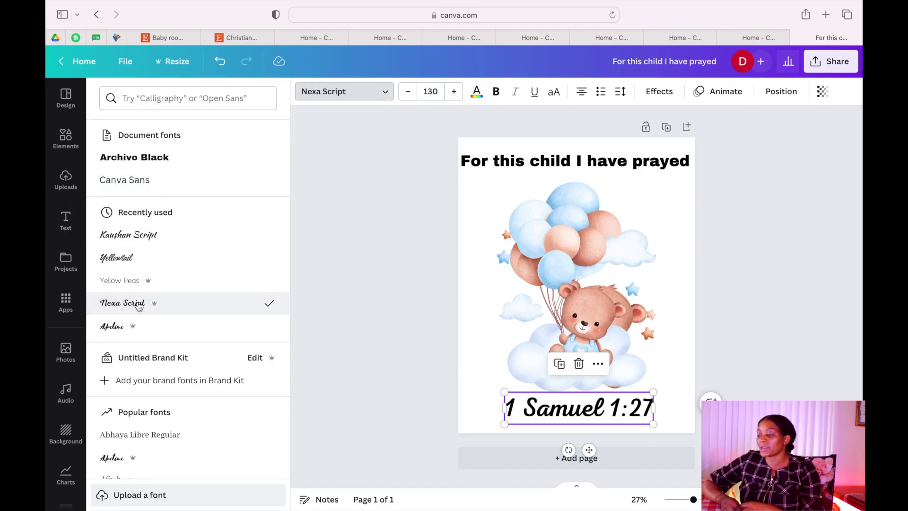
key(Escape)
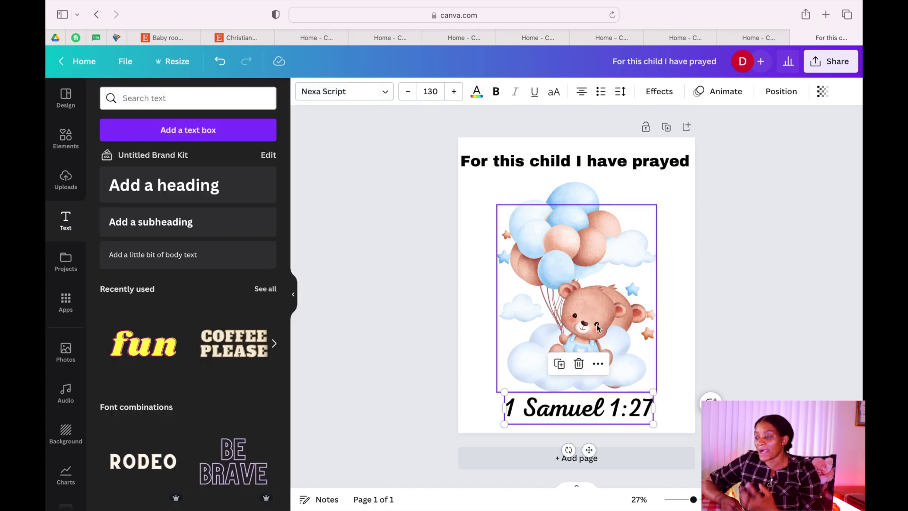
click(577, 156)
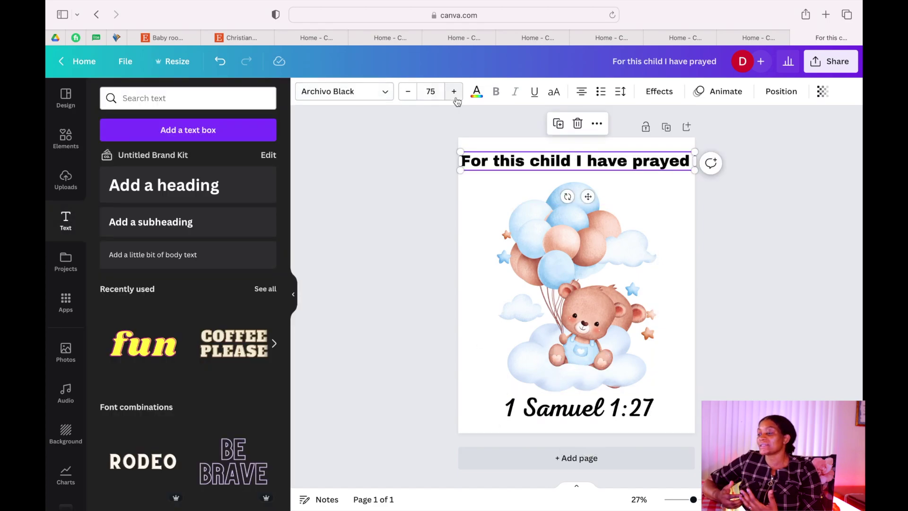
Colour the title dark brown and apply the Curve text effect.
click(476, 91)
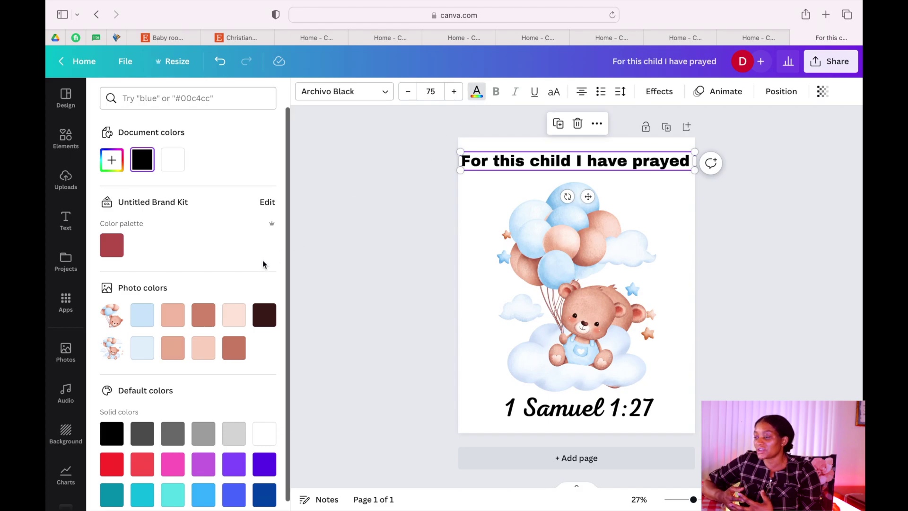
click(264, 314)
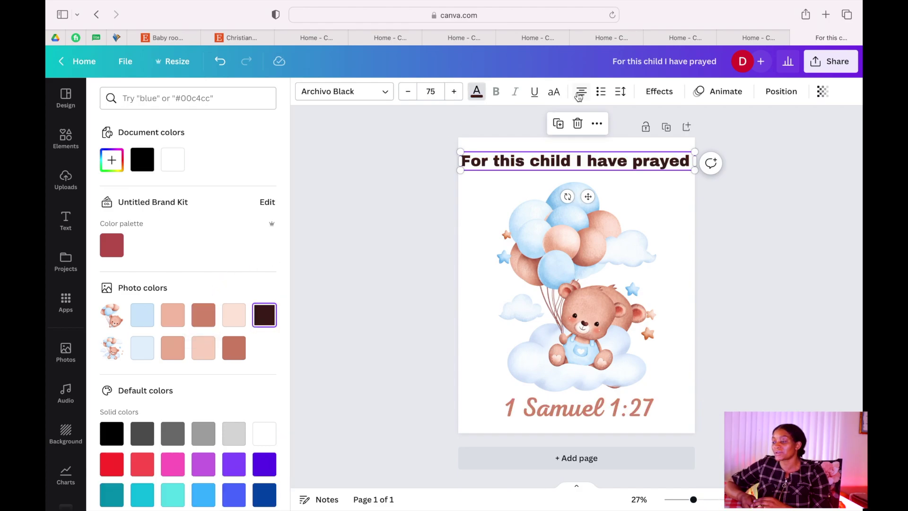
click(662, 91)
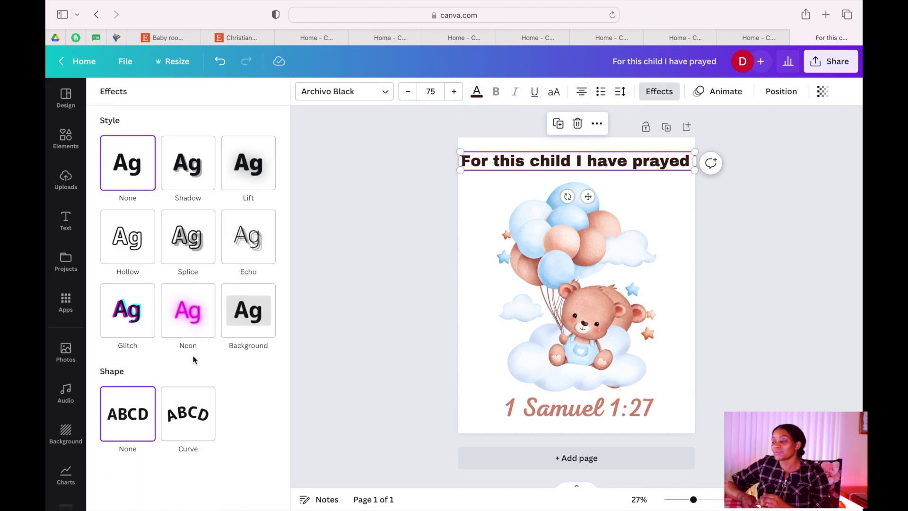
click(178, 425)
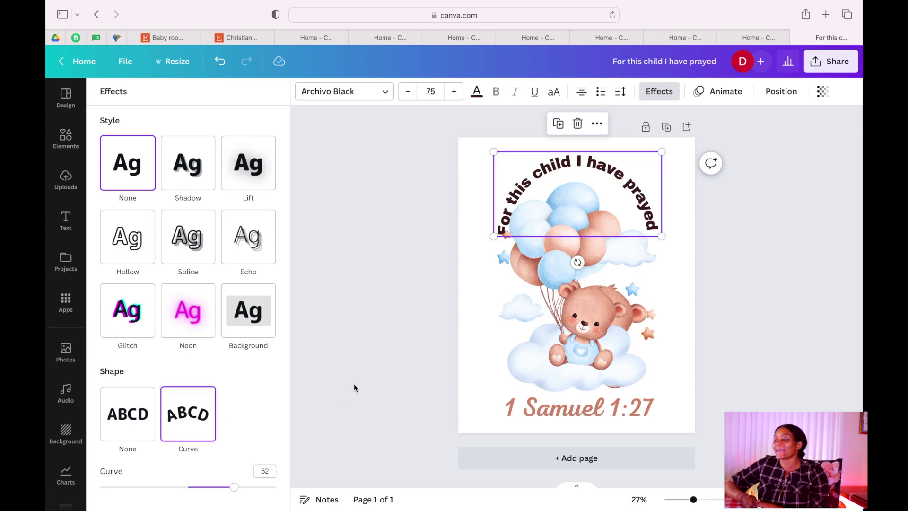
Enlarge the curved title to 102 so it arcs across the page, then duplicate the page.
drag(491, 236, 466, 249)
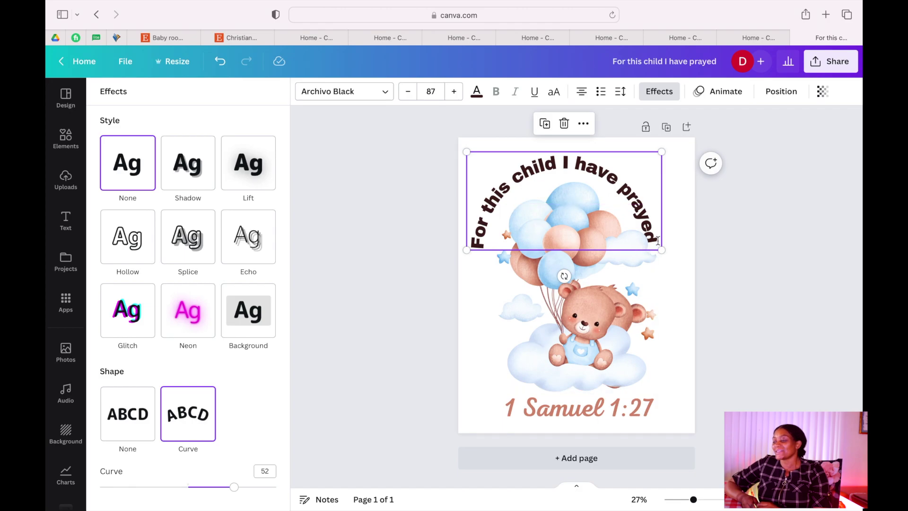
click(627, 194)
drag(662, 247, 678, 250)
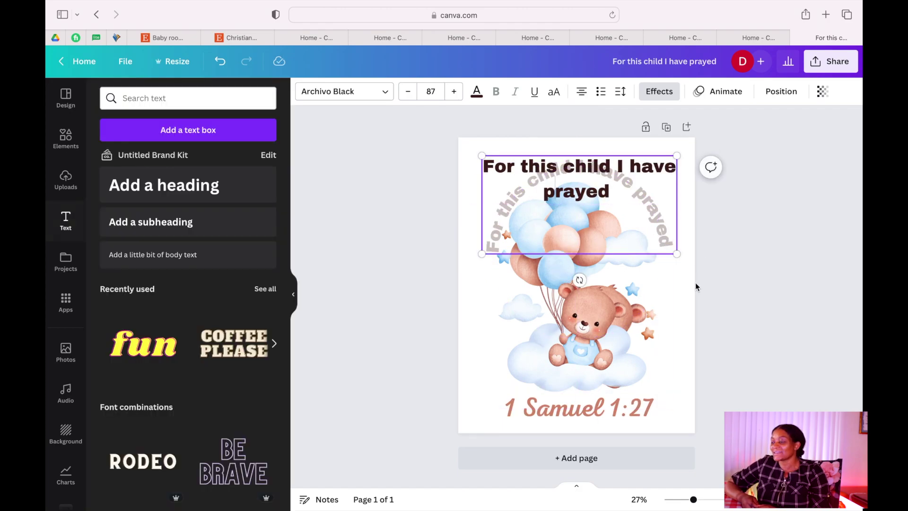
click(676, 295)
drag(613, 180, 614, 164)
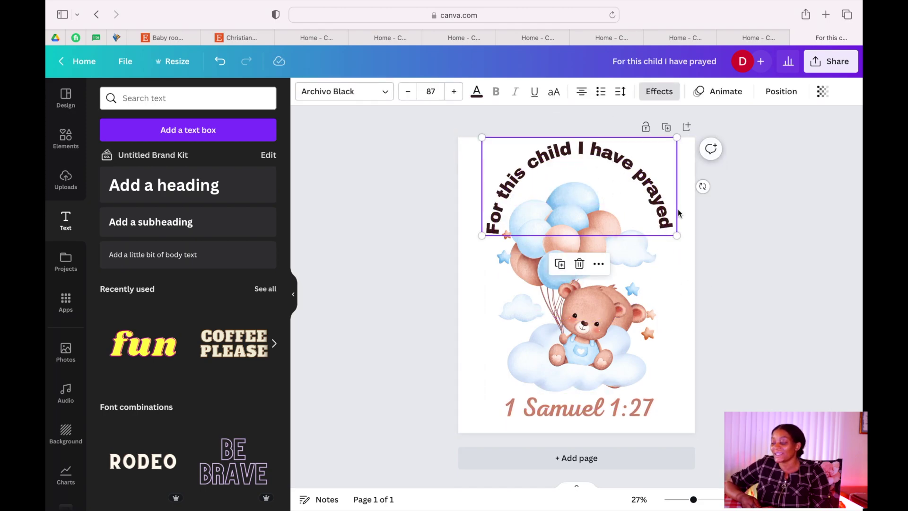
drag(677, 235, 702, 247)
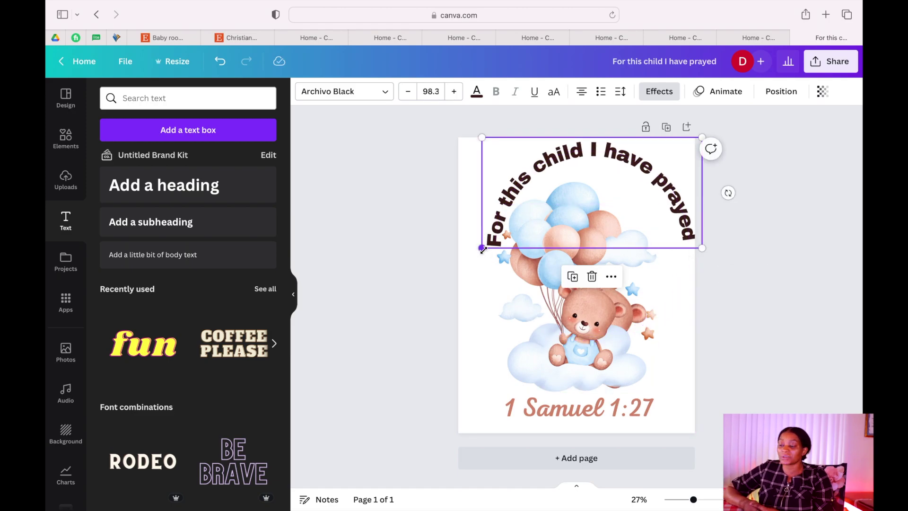
drag(484, 246, 473, 259)
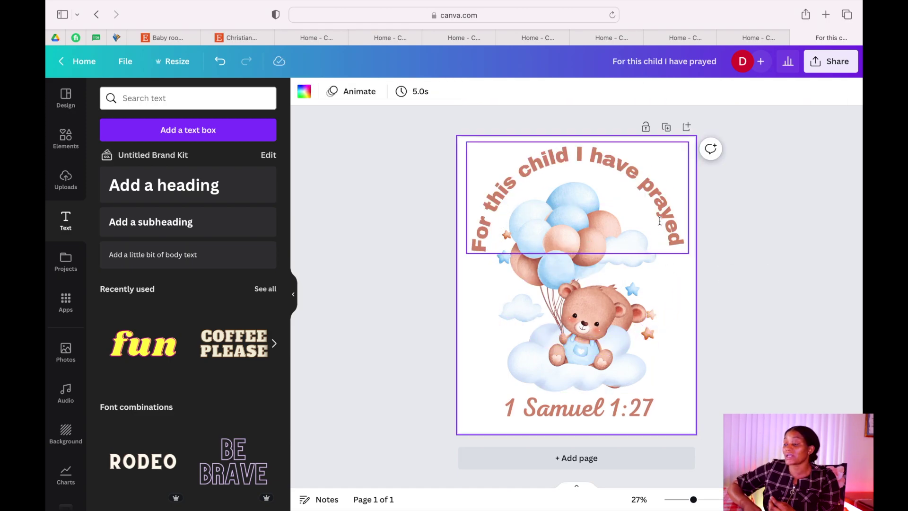
click(660, 217)
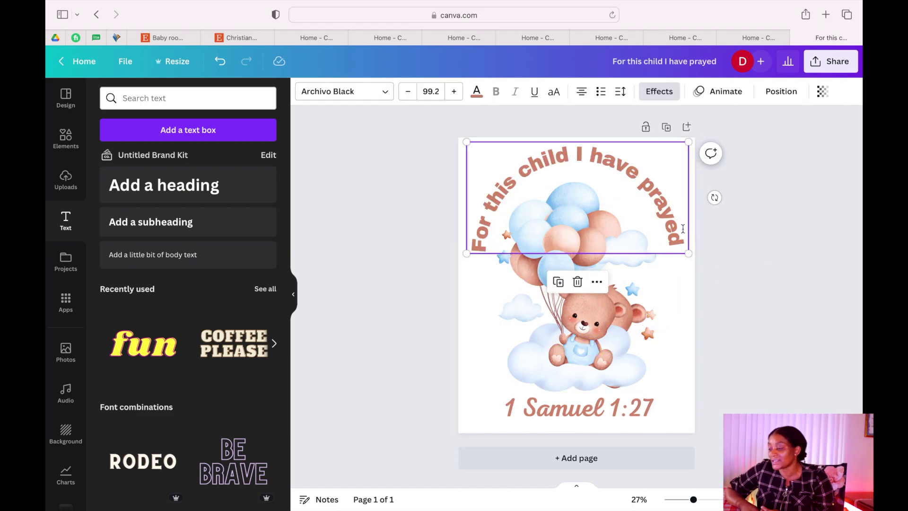
drag(691, 258, 696, 260)
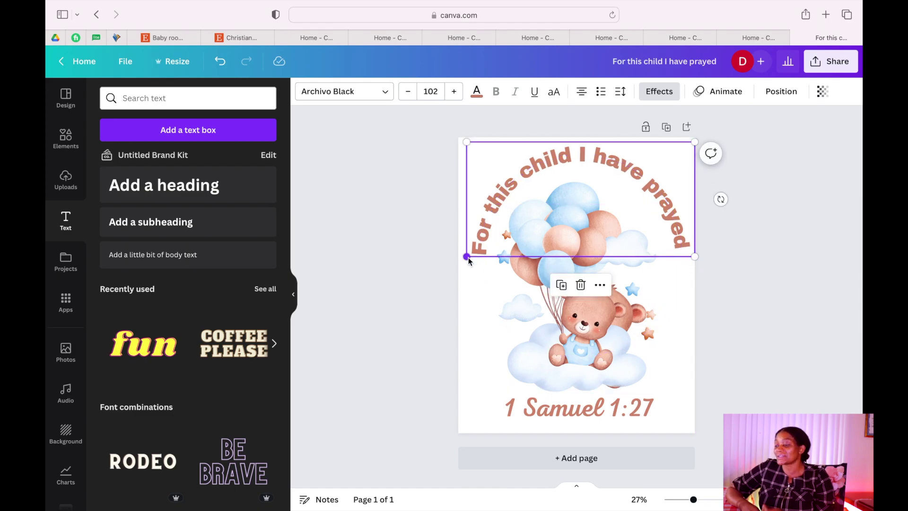
drag(468, 257, 466, 264)
click(666, 127)
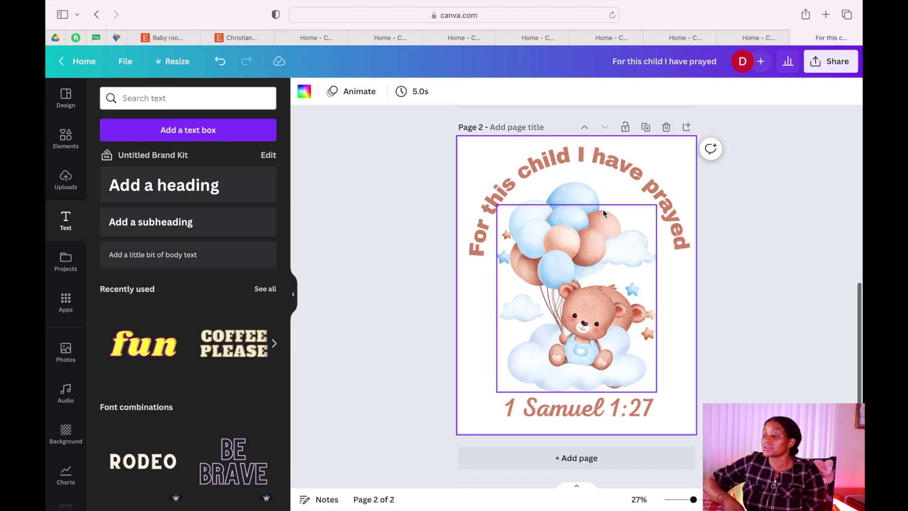
Clear page 2 by deleting the curved title, the image and the caption.
click(508, 166)
key(BackSpace)
key(super+a)
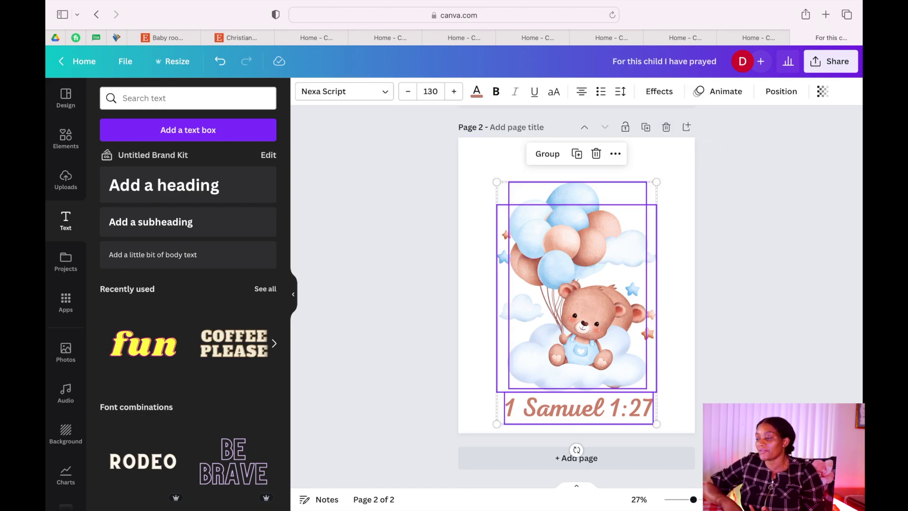
key(BackSpace)
Search Elements graphics for FLOWER and add the floral sprig to page 2.
click(66, 137)
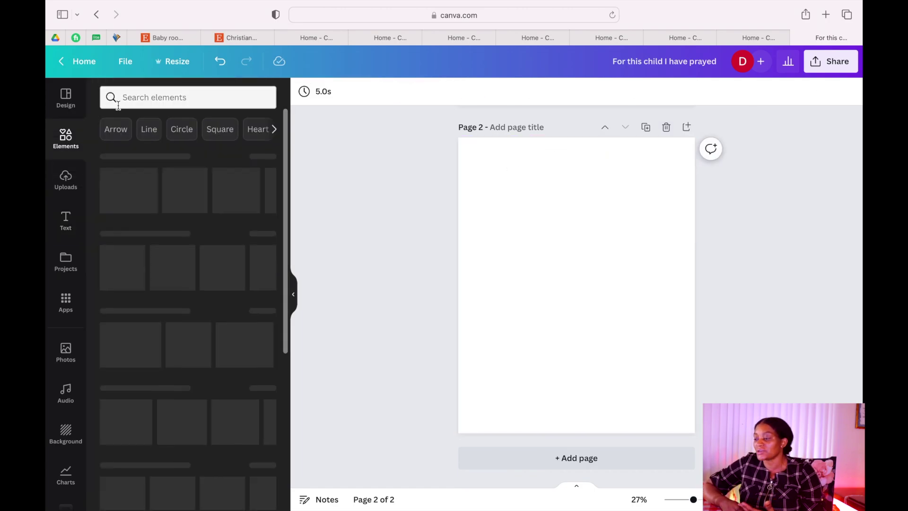
click(170, 98)
text(FLOWER)
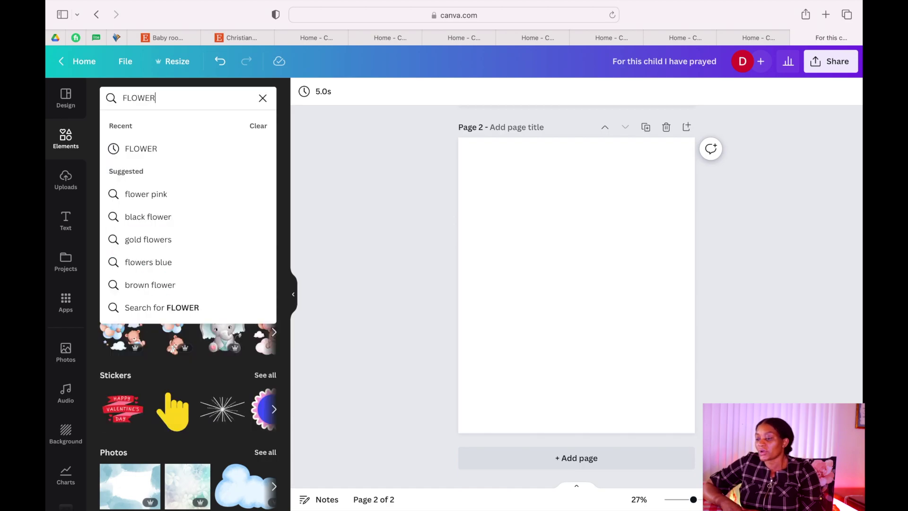
key(Return)
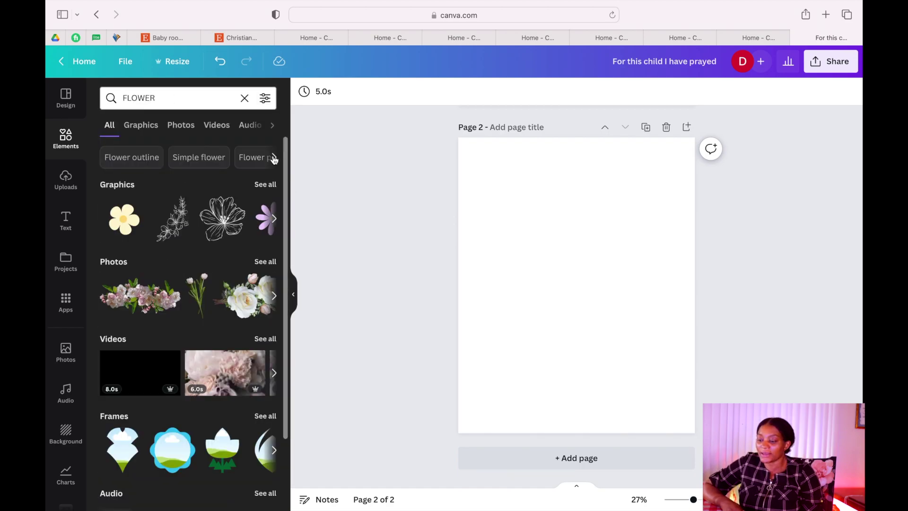
click(266, 185)
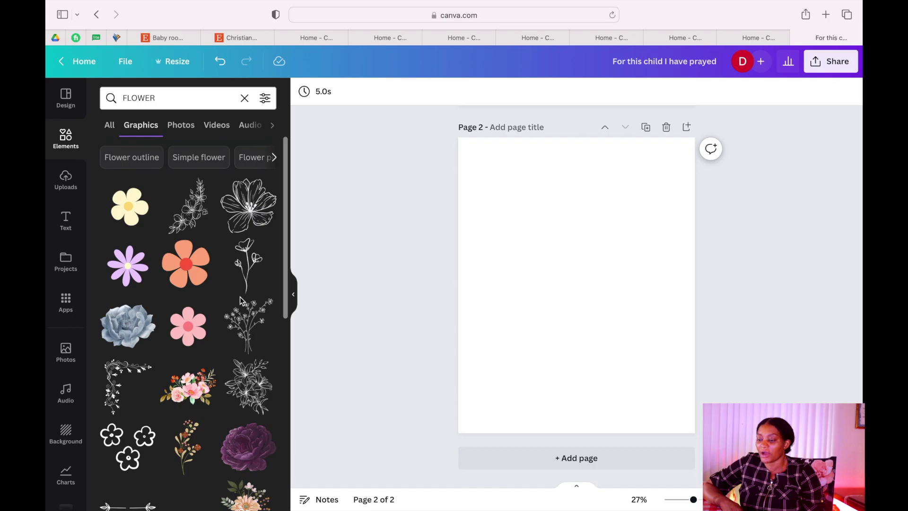
scroll(240, 296, down, 5)
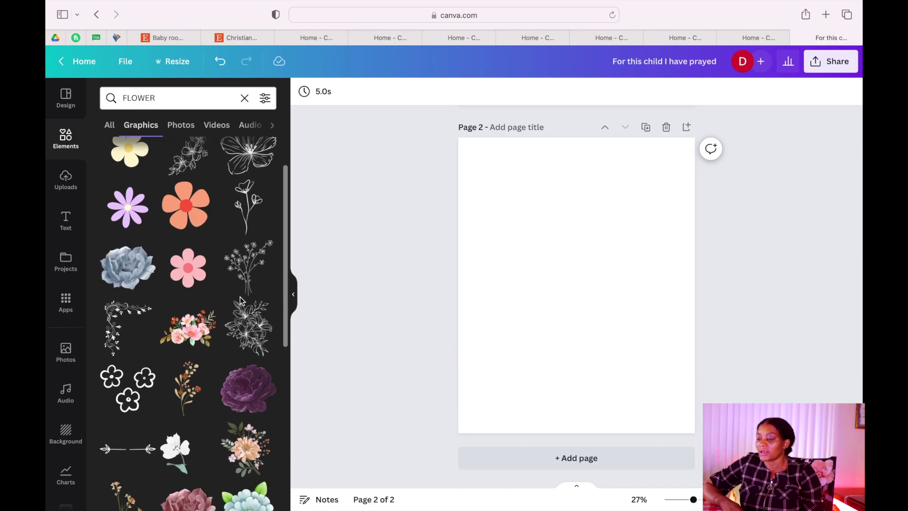
click(187, 370)
Enlarge and stretch the floral sprig to fill the upper part of the page.
scroll(170, 340, down, 3)
scroll(156, 326, up, 3)
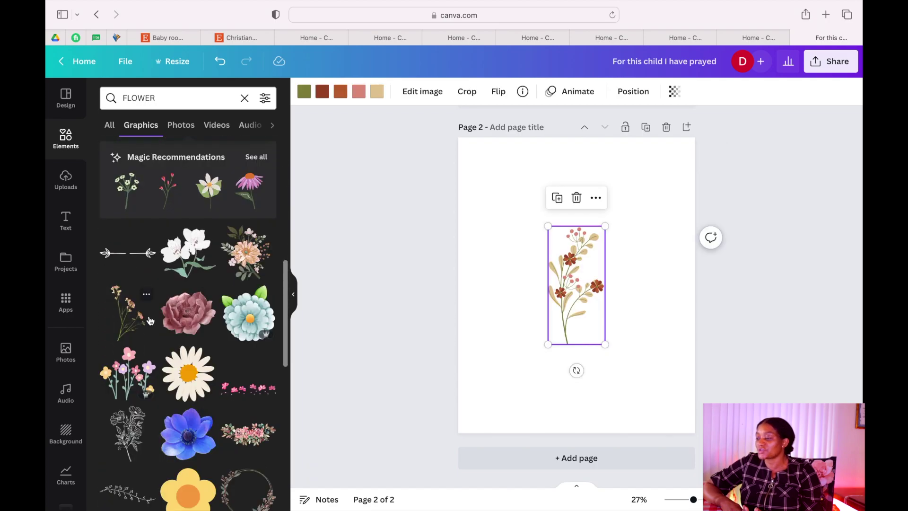
scroll(149, 320, down, 6)
drag(607, 229, 625, 183)
drag(548, 183, 505, 183)
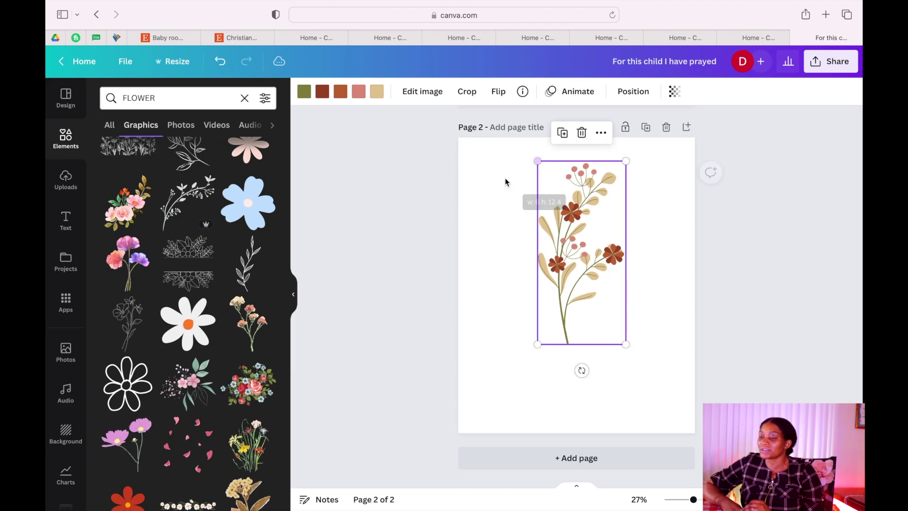
click(656, 282)
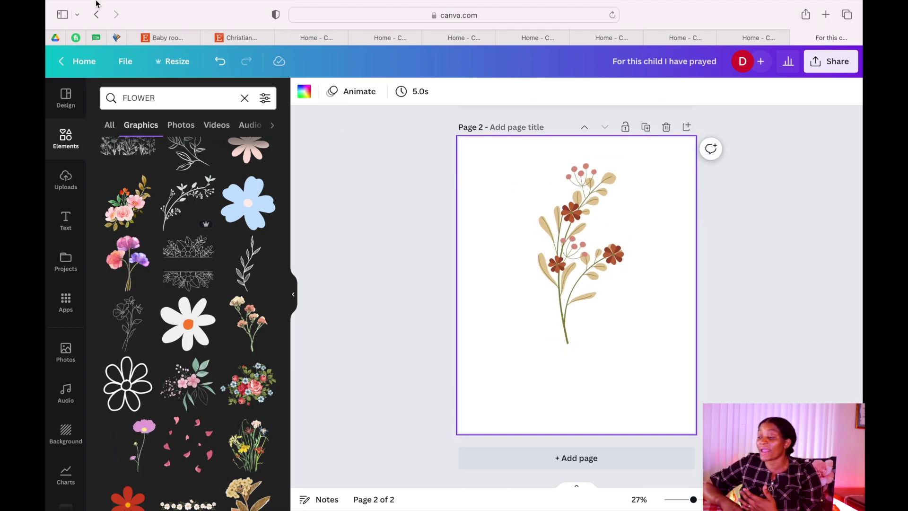
click(66, 98)
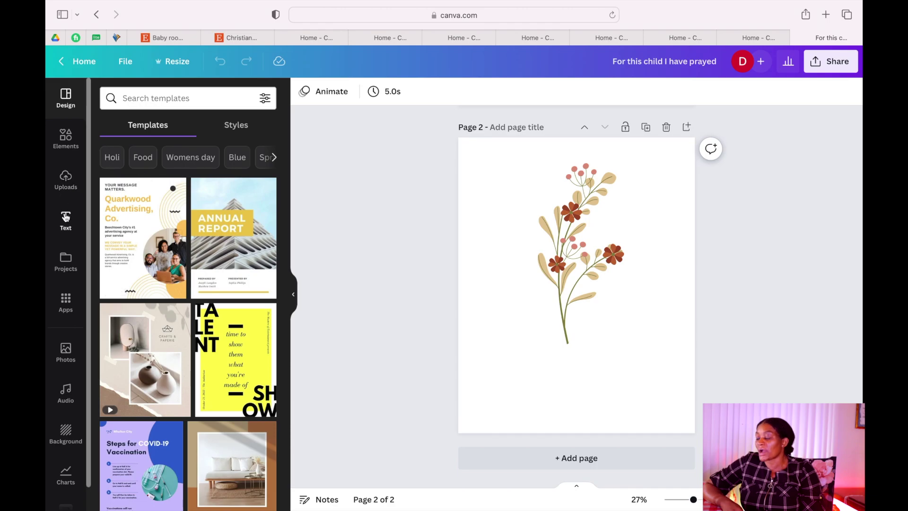
Add a heading below the flower holding the pasted Isaiah 41:10 verse, without quotation marks.
click(65, 217)
click(164, 185)
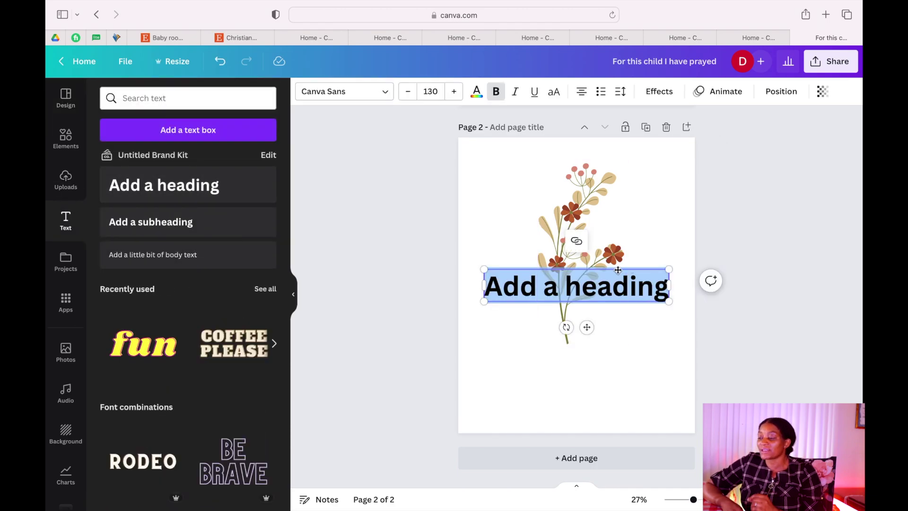
drag(618, 270, 608, 345)
text("So do not fear, for I am with you; do not be dismayed, for I am your God. I will strengthen you and help you; I will uphold you with my righteous right hand." Isaiah 41:10:)
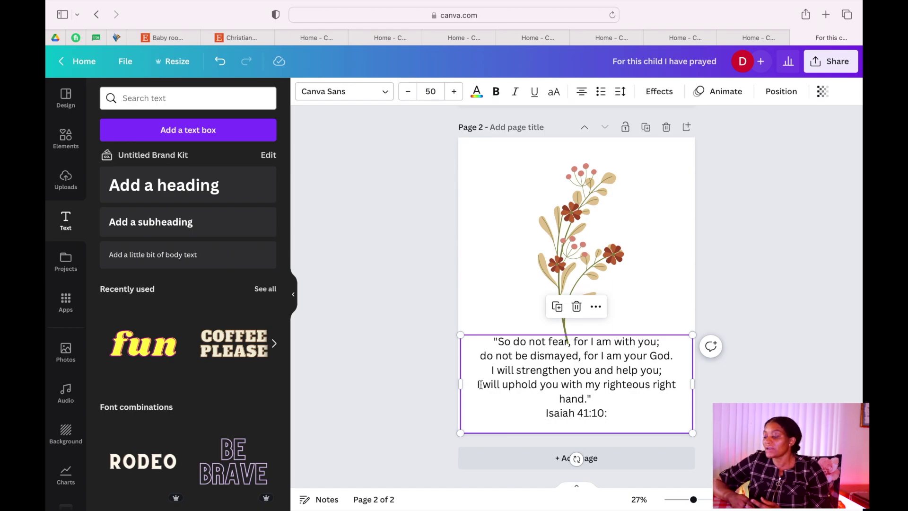
click(499, 340)
key(BackSpace)
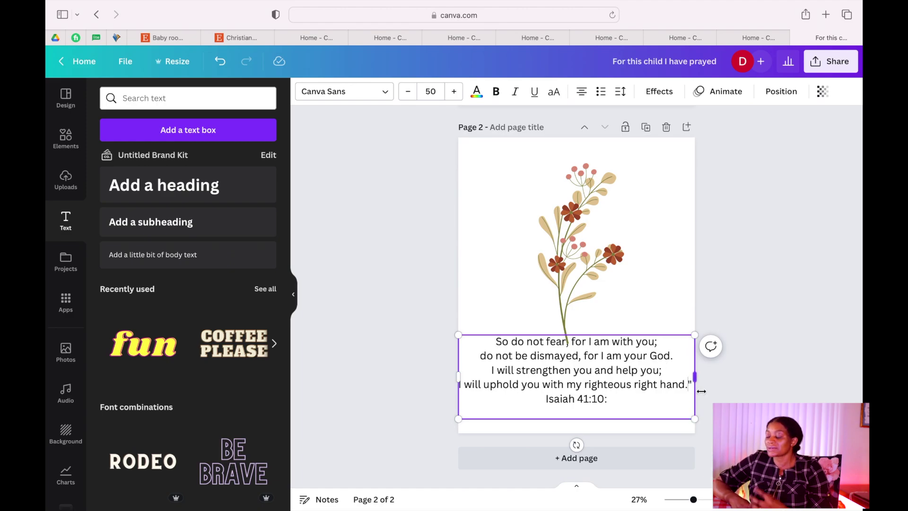
key(BackSpace)
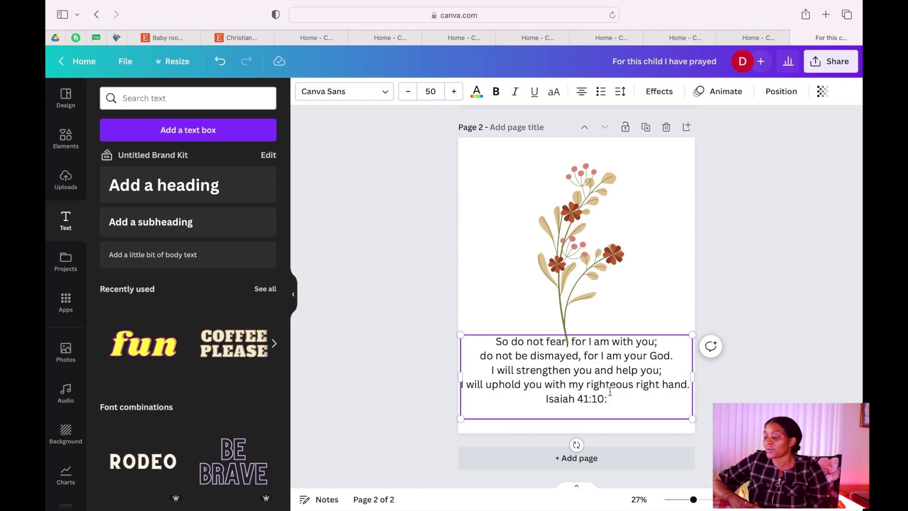
Colour the 'Isaiah 41:10:' reference line dark brown.
drag(612, 399, 531, 397)
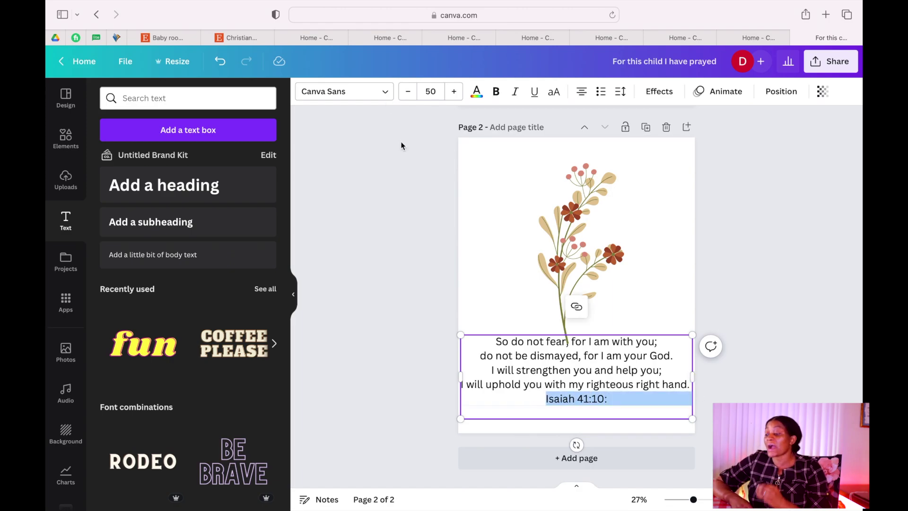
click(481, 97)
click(204, 161)
key(Escape)
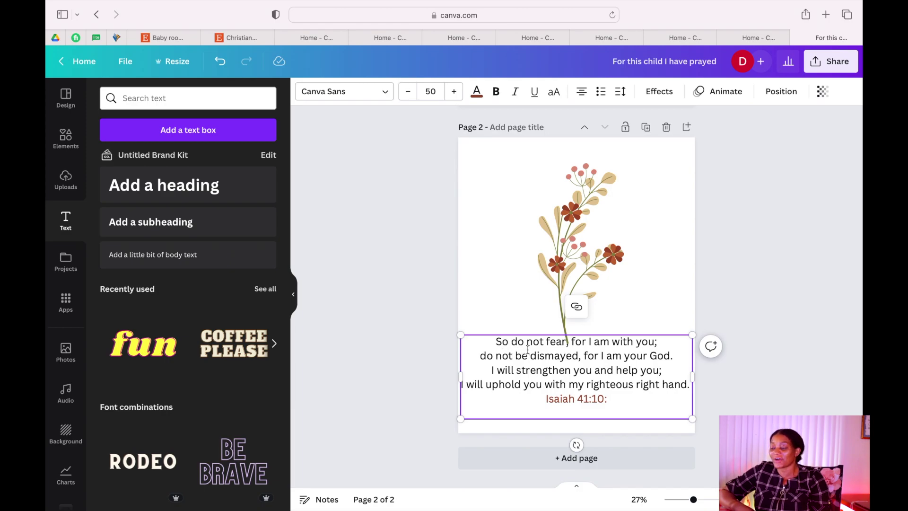
Colour 'So do not fear' olive and set the first verse line to Kaushan Script.
drag(503, 342, 553, 328)
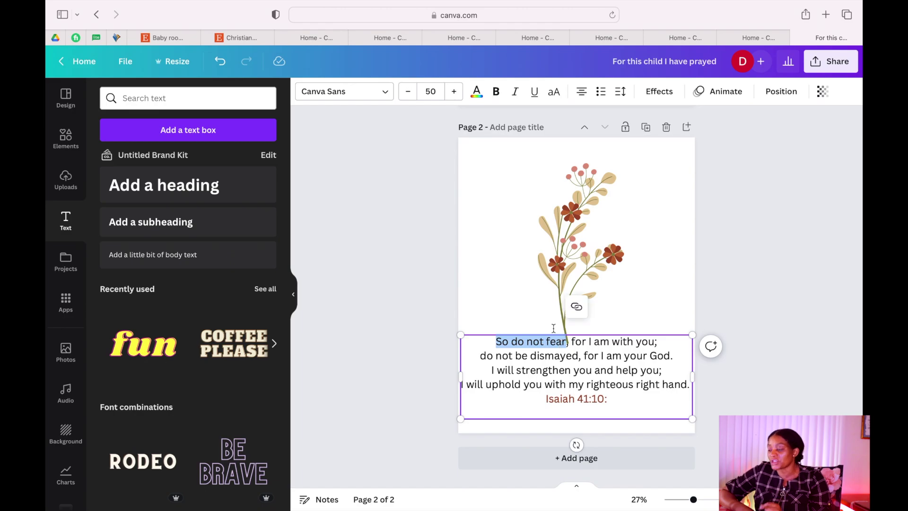
click(477, 92)
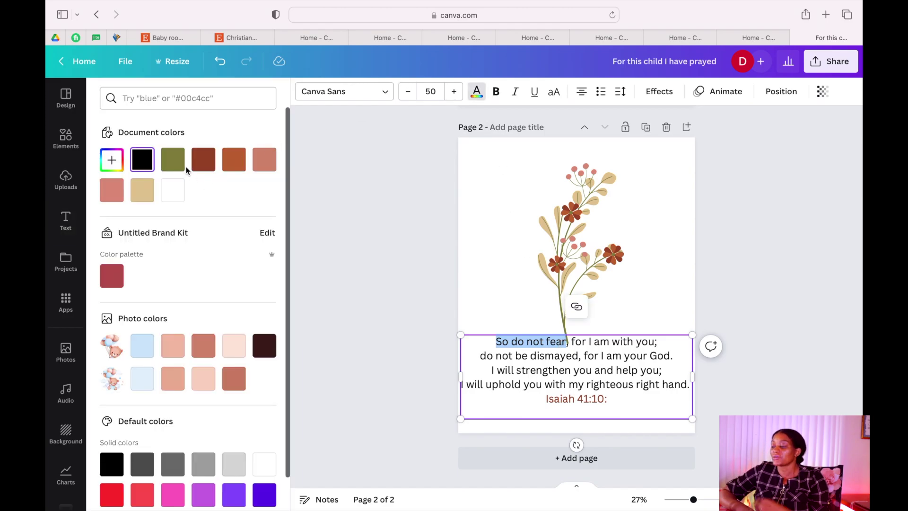
click(171, 162)
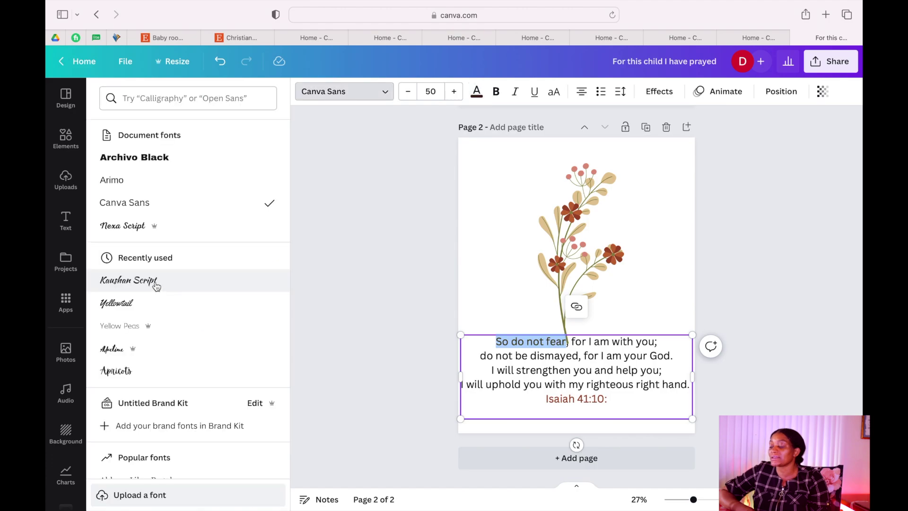
click(156, 284)
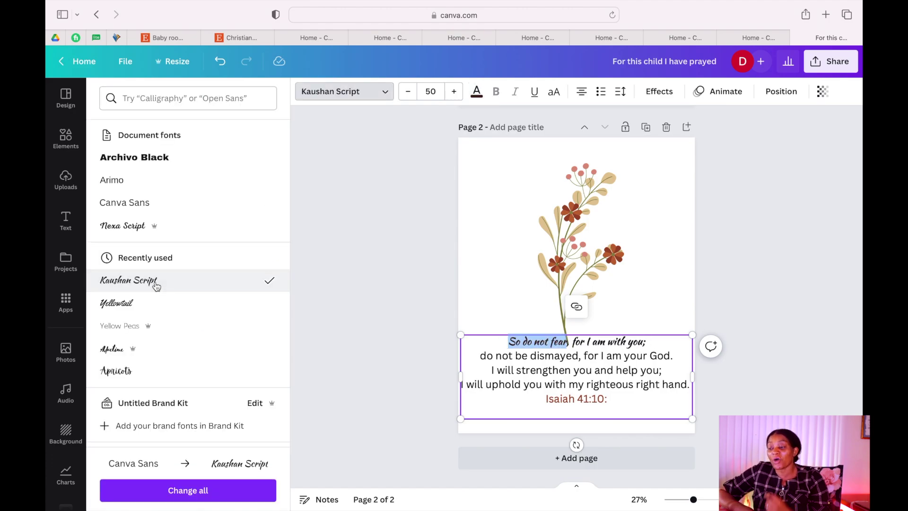
key(Escape)
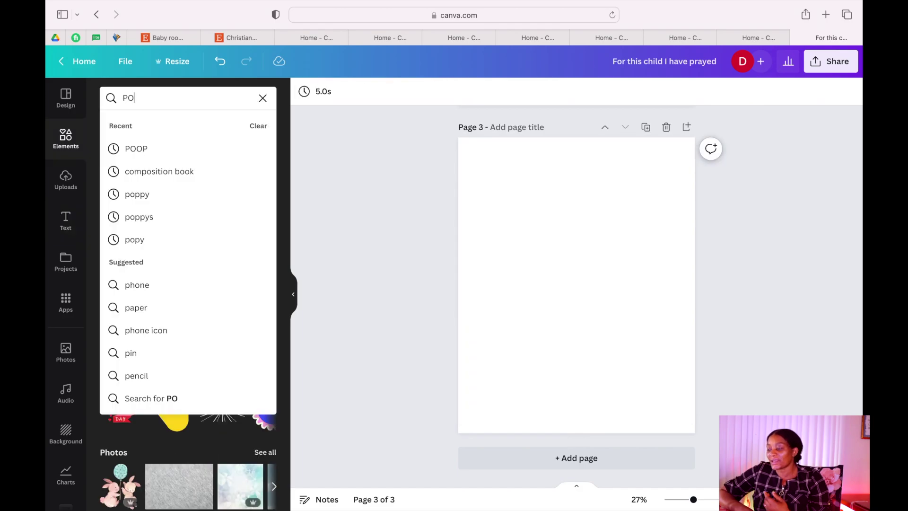
text(OP)
key(Return)
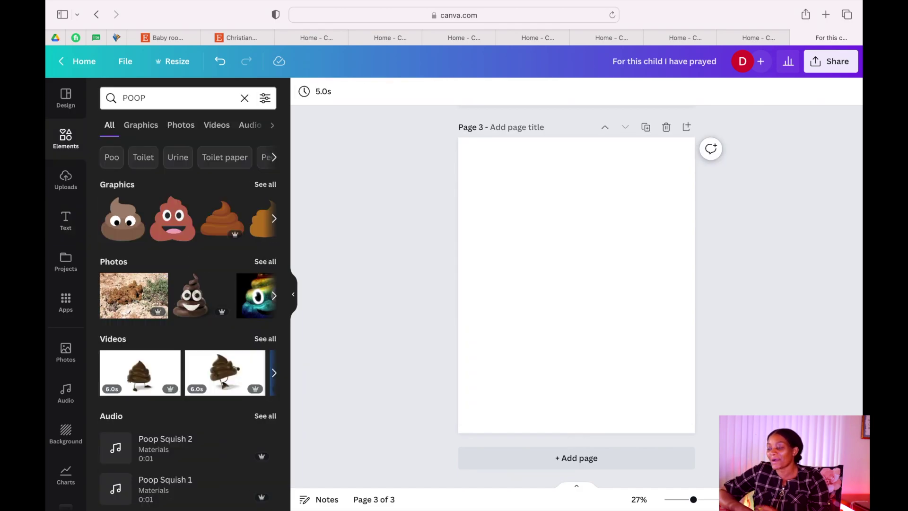
Add the smiling poop graphic to page 3, then search Elements for STAR.
key(super+Return)
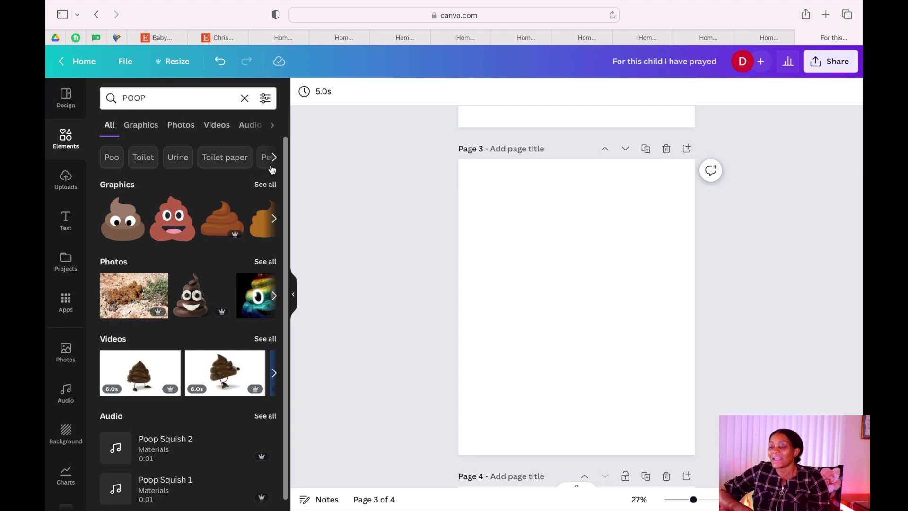
click(271, 184)
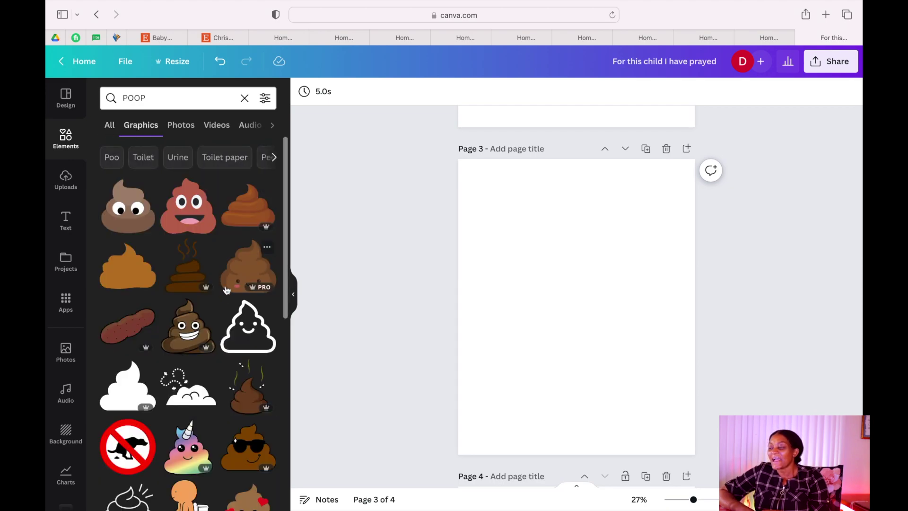
click(198, 337)
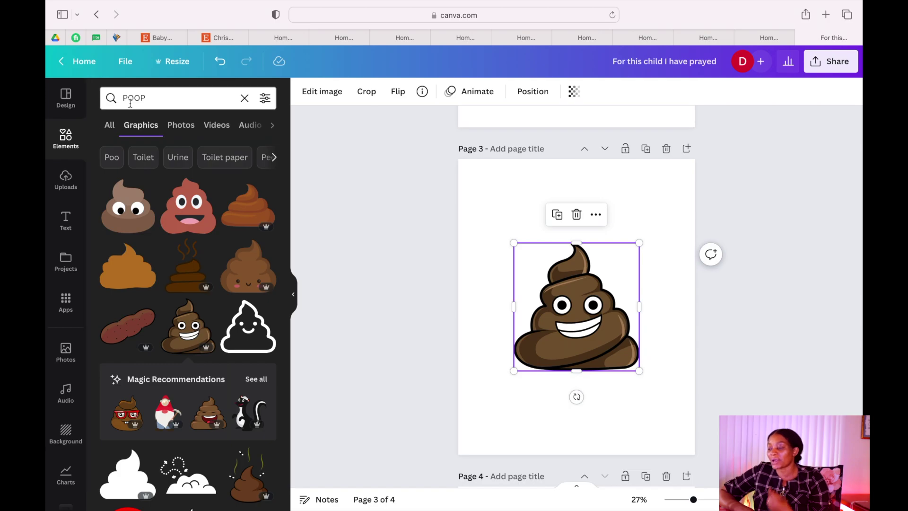
click(164, 97)
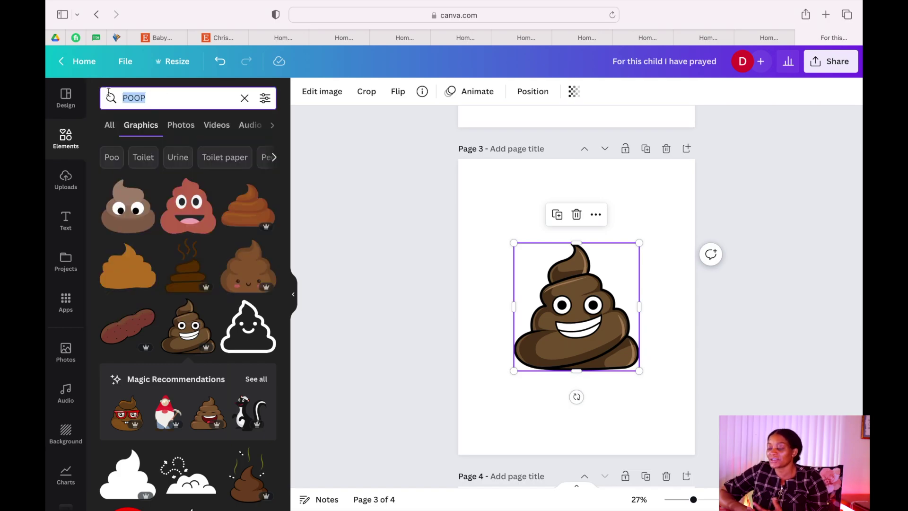
text(STAR)
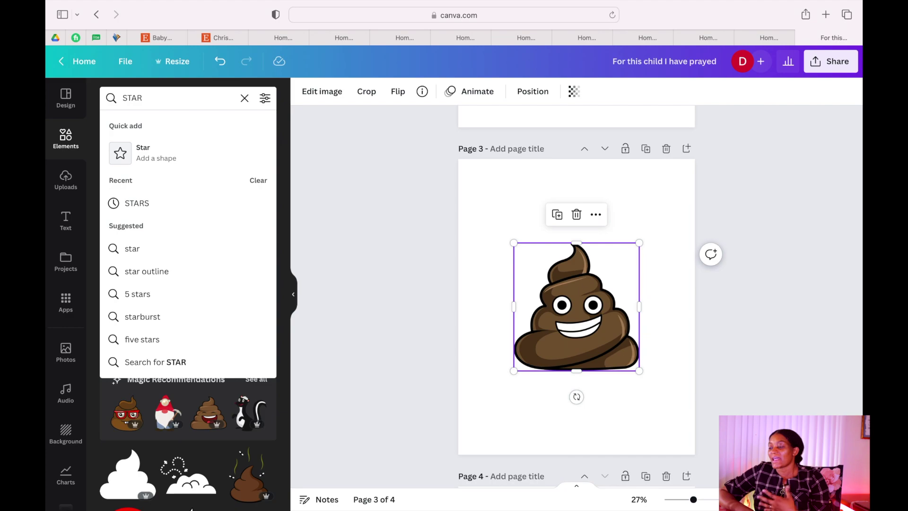
key(Return)
Place the gold star at page 3's top-left and duplicate it into a row of five.
click(140, 198)
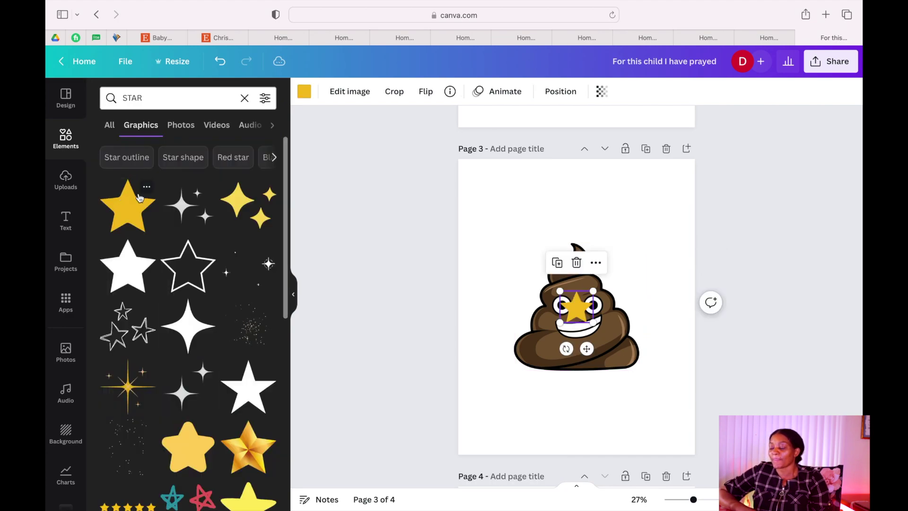
drag(569, 309, 493, 202)
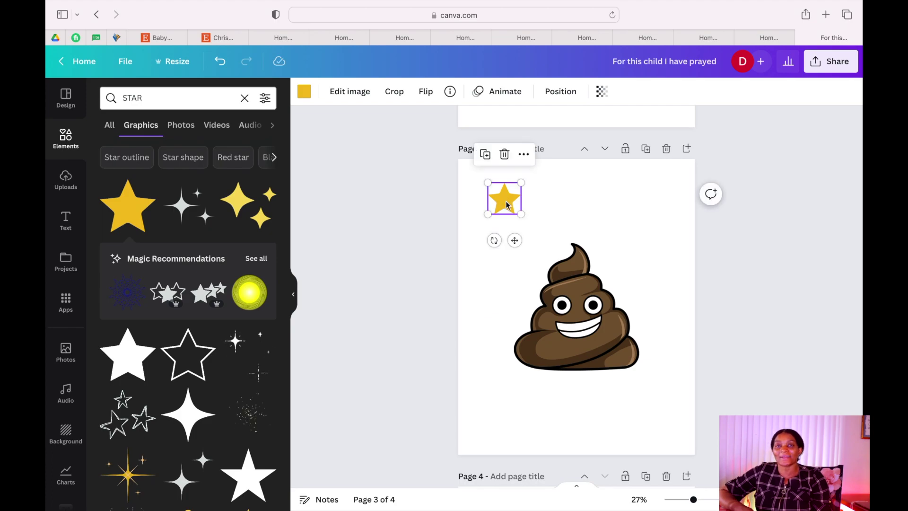
key(ctrl+d)
key(ctrl+d)
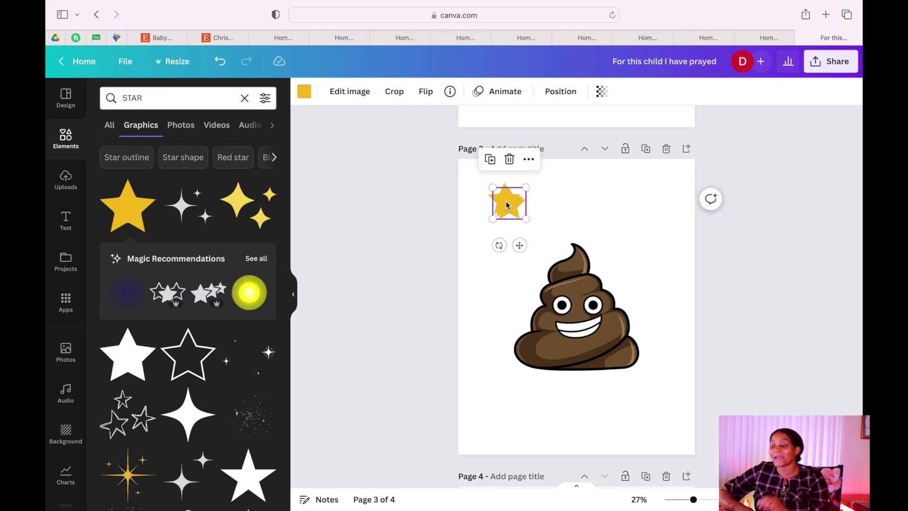
drag(506, 205, 587, 204)
click(504, 201)
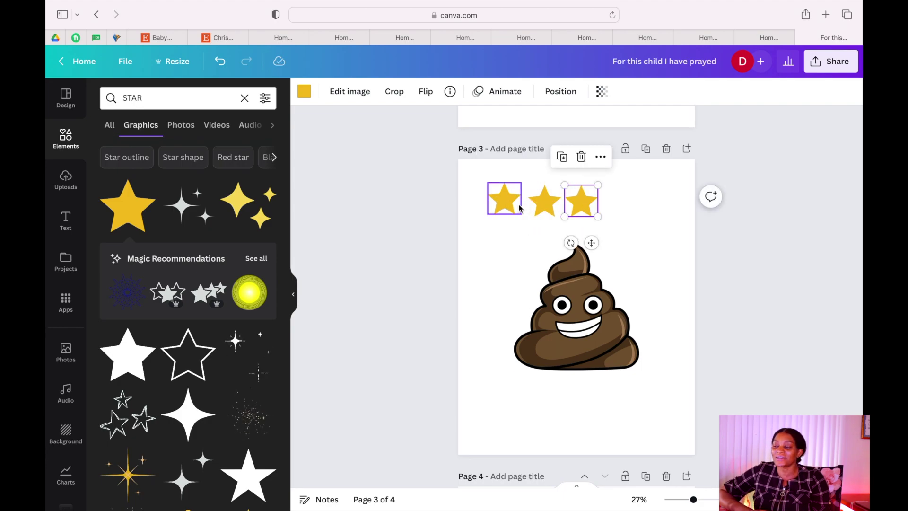
mouse_move(504, 201)
mouse_down()
mouse_move(614, 199)
mouse_move(515, 200)
mouse_up()
key(Left)
key(Left)
key(Left)
key(Left)
key(Left)
drag(561, 193, 622, 200)
drag(502, 198, 657, 207)
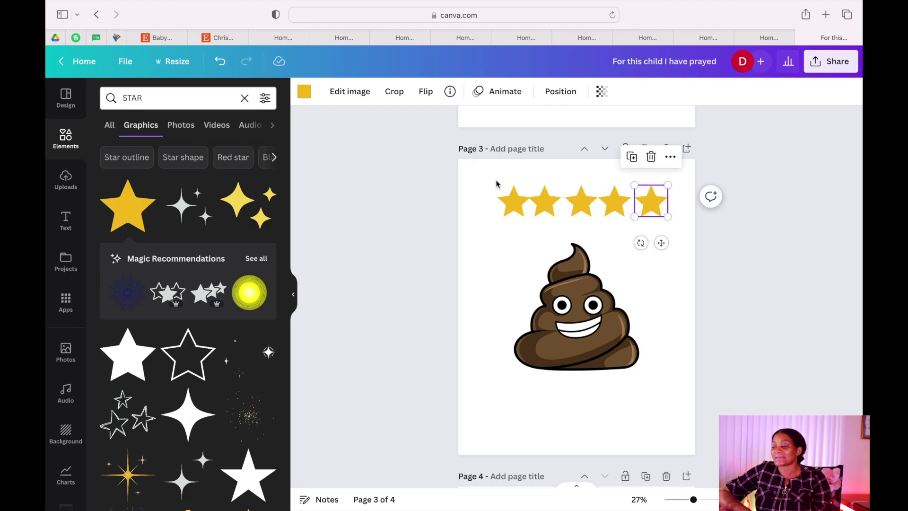
Space the five stars evenly across the page and nudge the poop graphic up slightly.
drag(496, 176, 686, 237)
click(387, 91)
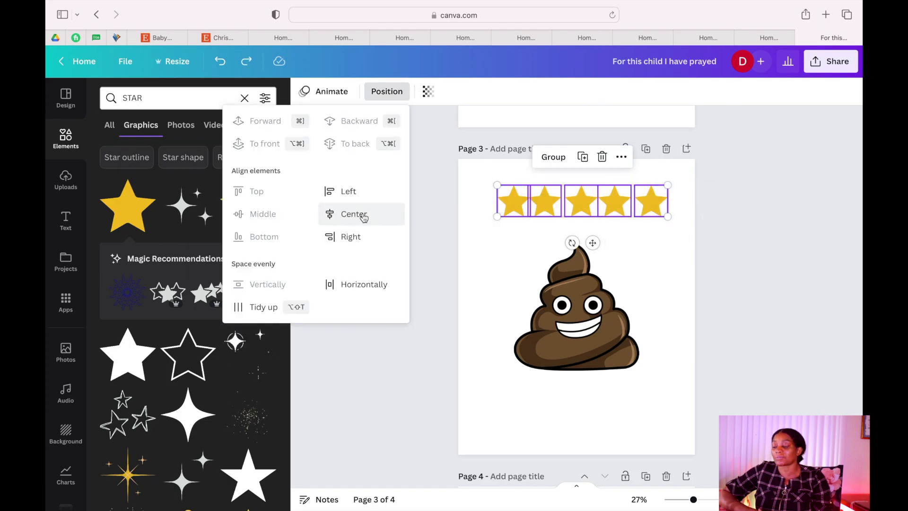
click(363, 286)
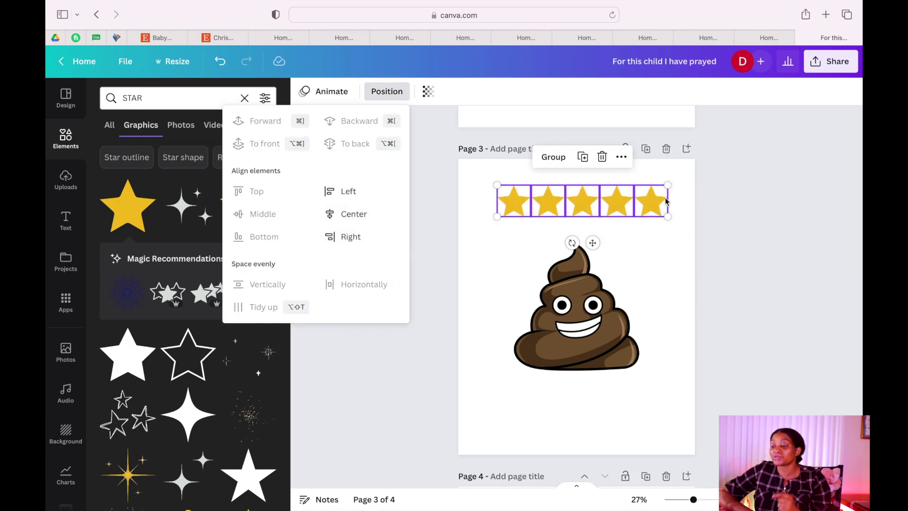
drag(516, 279, 516, 270)
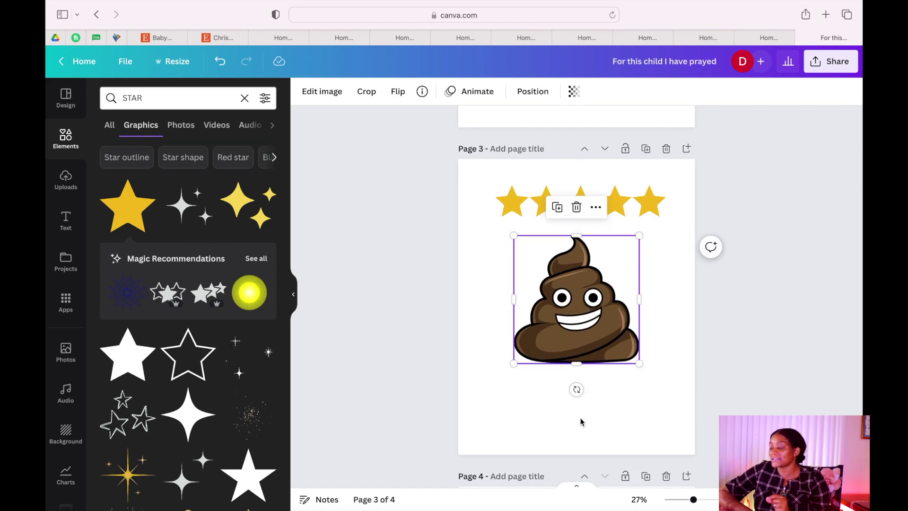
click(574, 424)
click(66, 220)
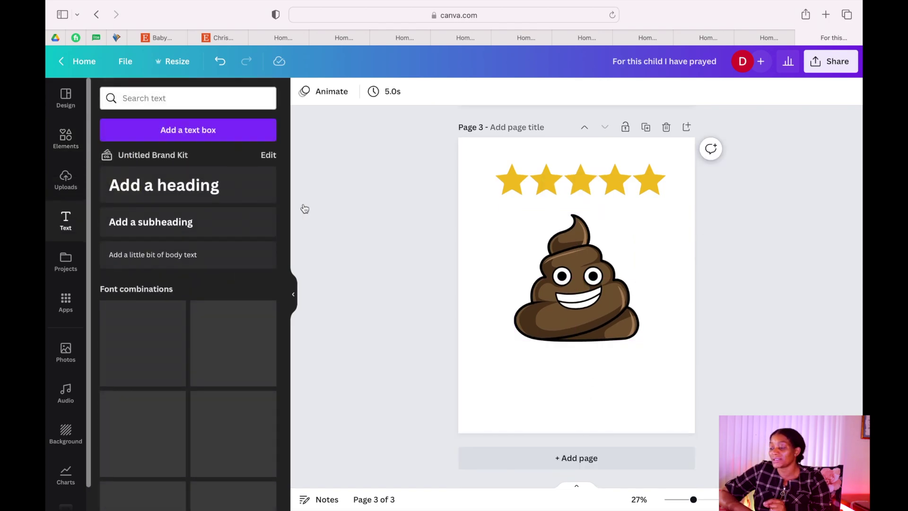
Add a dark brown heading '10/10 would poop here again' below the poop graphic.
click(216, 189)
drag(558, 265, 557, 350)
text(10/10 would poop here again)
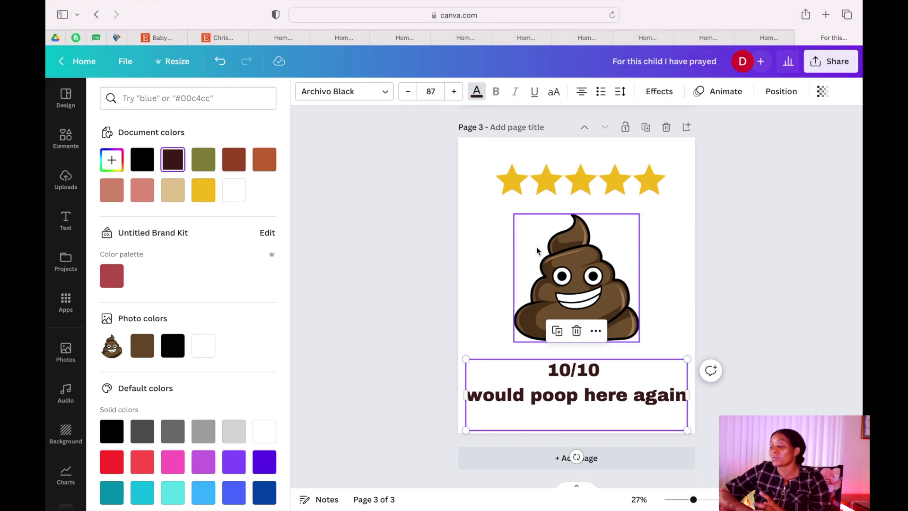
key(Escape)
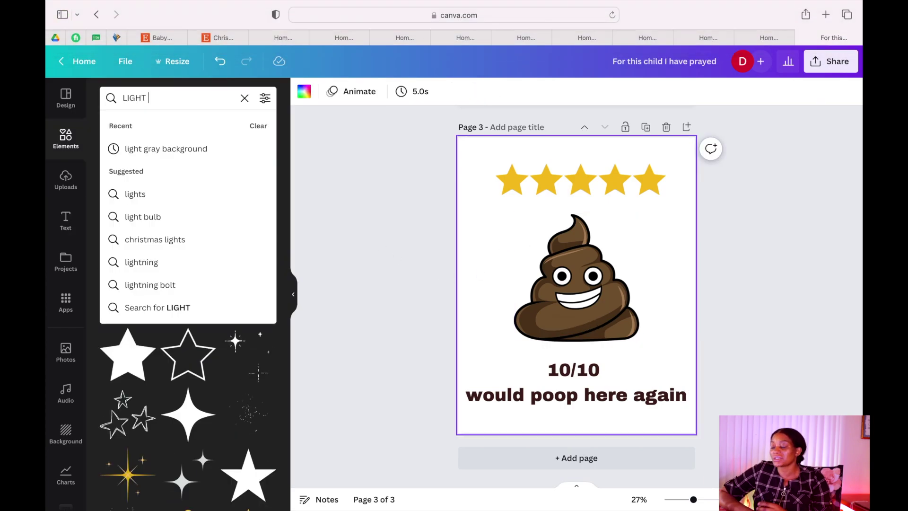
Search background graphics and place a sparkly pink background on page 3.
text(GRAY)
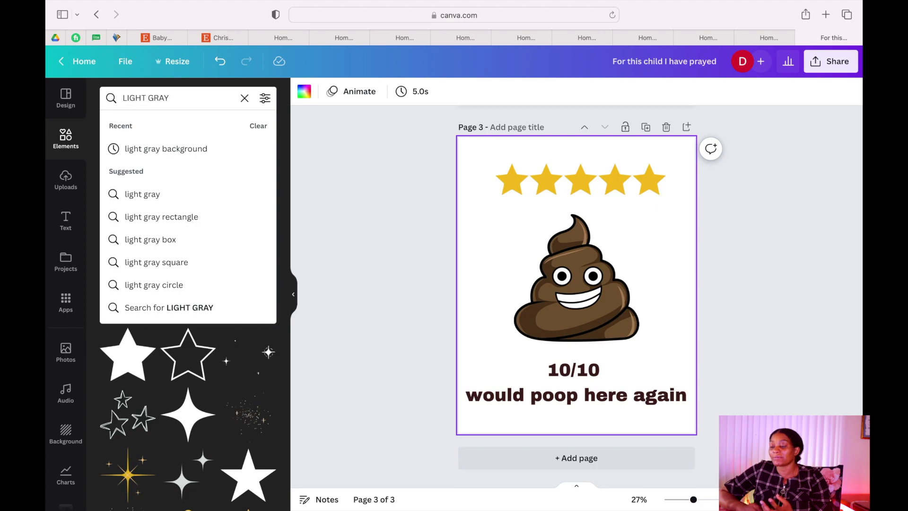
click(168, 151)
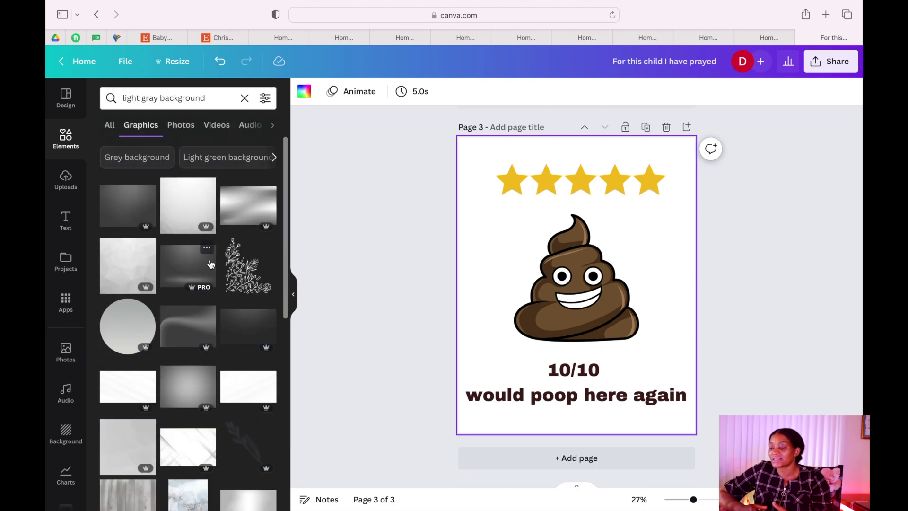
scroll(210, 264, down, 6)
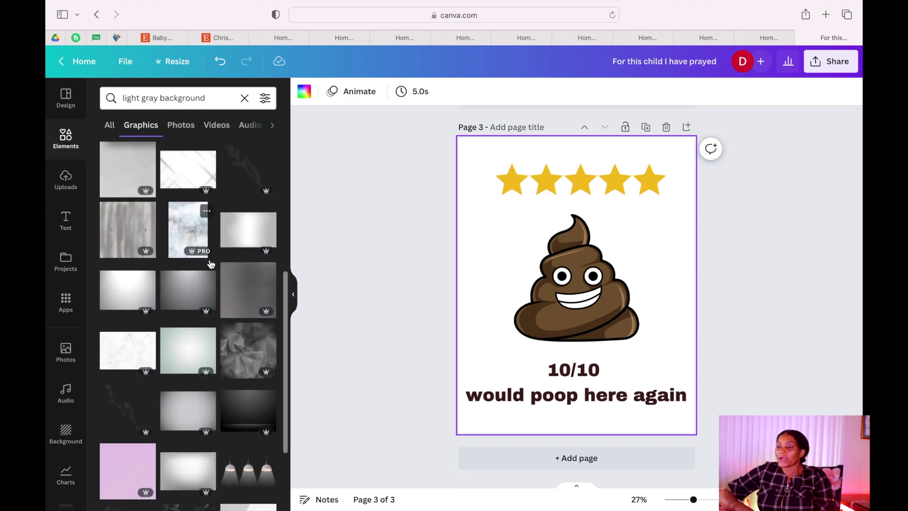
scroll(208, 260, down, 1)
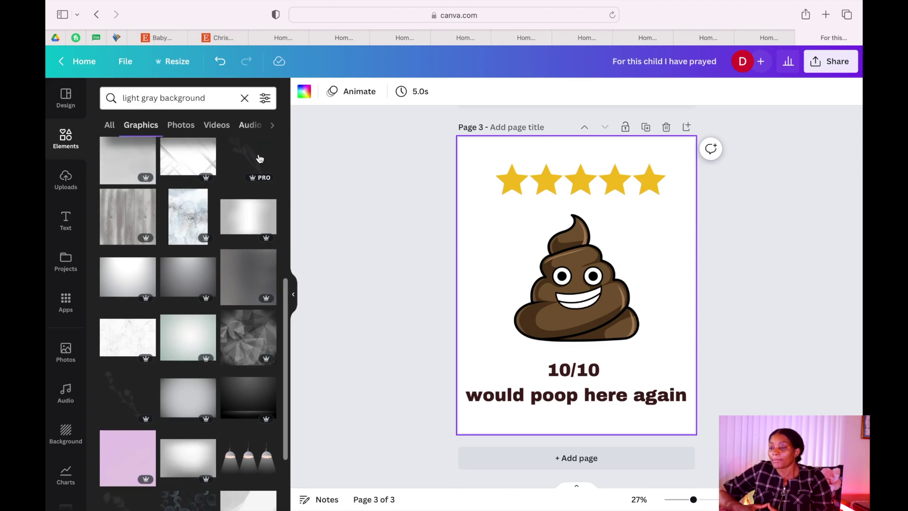
scroll(260, 159, down, 6)
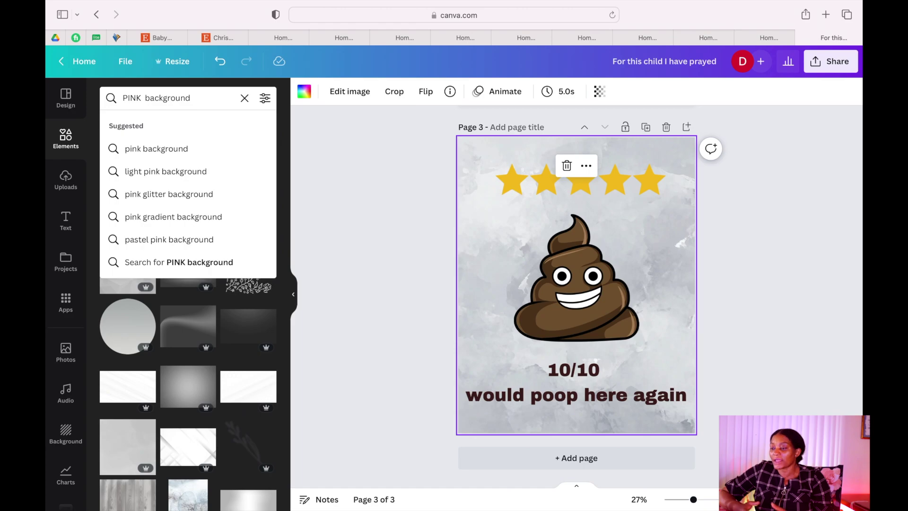
key(Return)
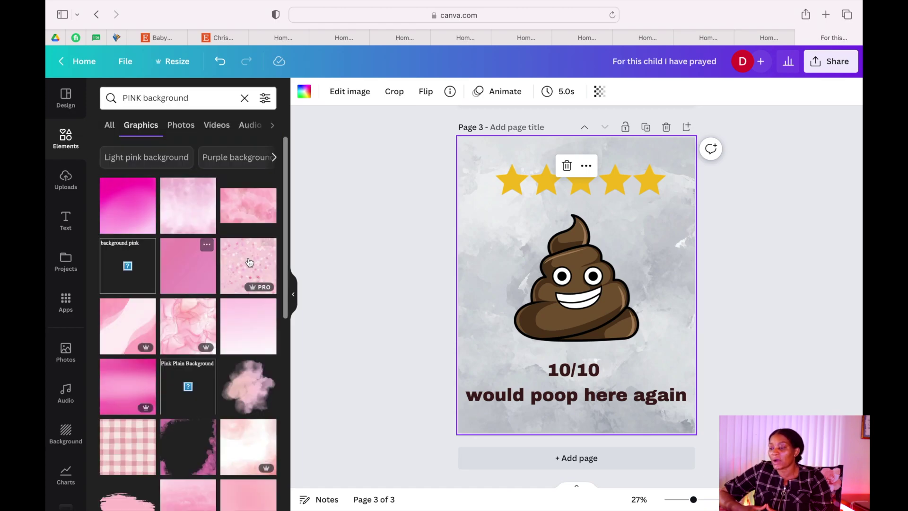
drag(249, 263, 475, 215)
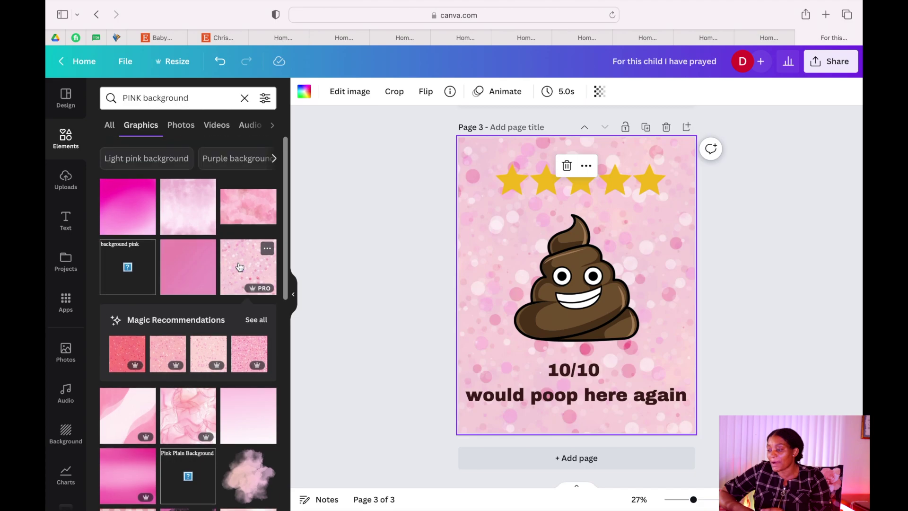
Replace it with the soft light pink gradient background.
scroll(240, 265, down, 6)
scroll(232, 257, up, 3)
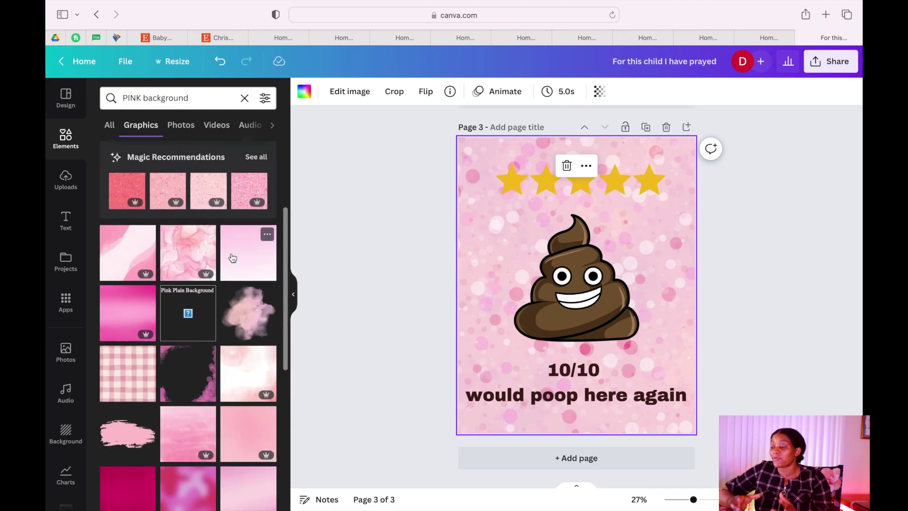
drag(235, 257, 476, 246)
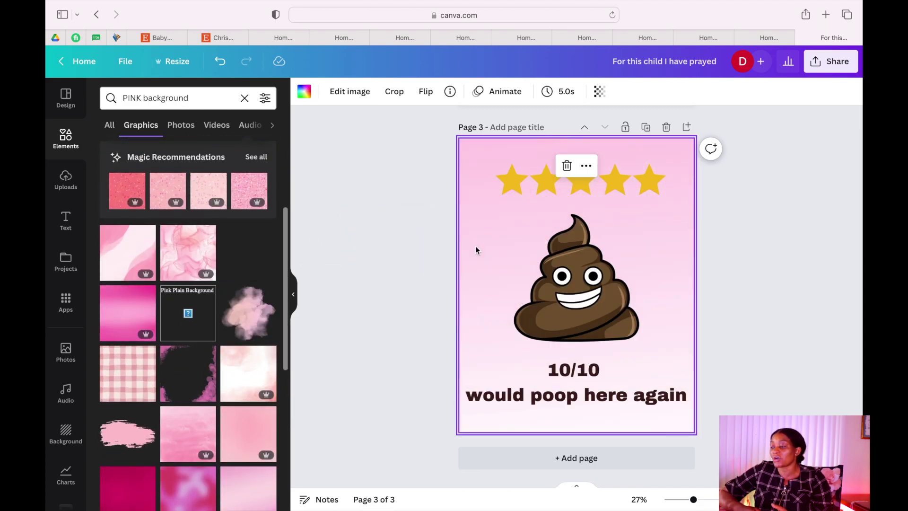
scroll(475, 246, up, 1)
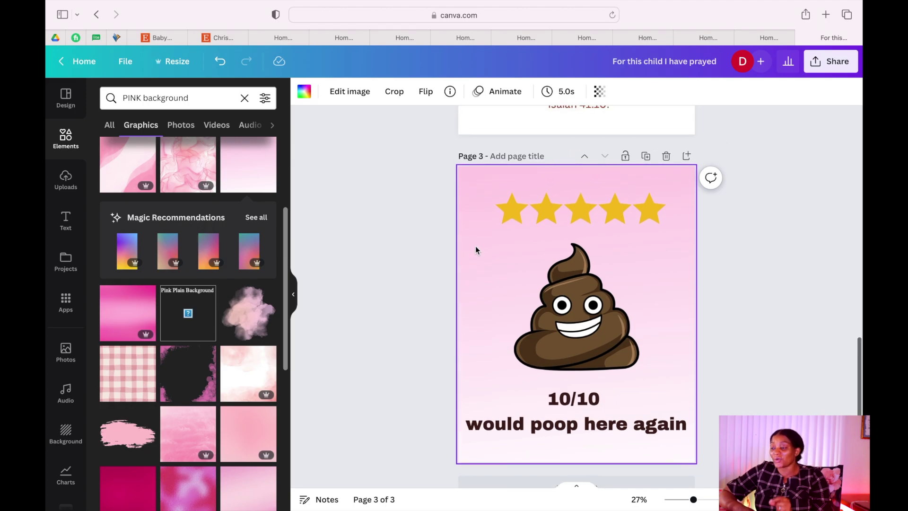
scroll(280, 317, down, 1)
scroll(280, 316, down, 5)
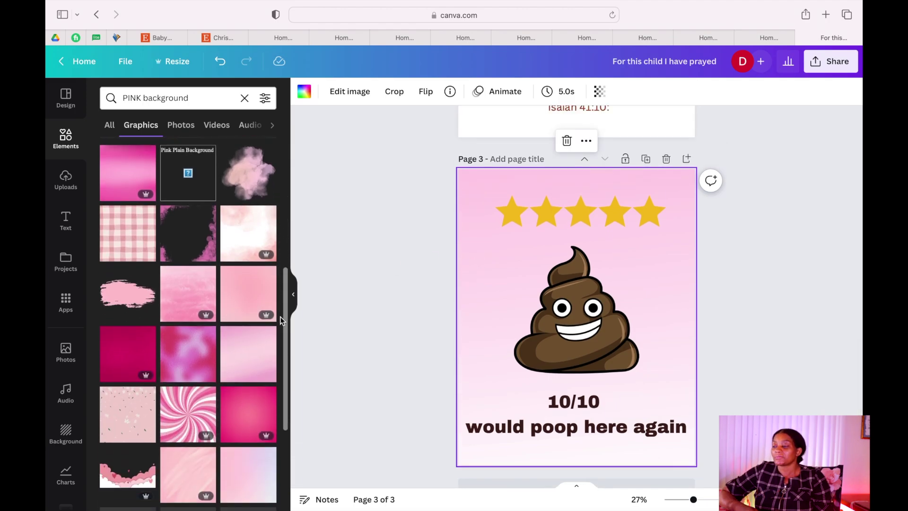
scroll(157, 289, up, 10)
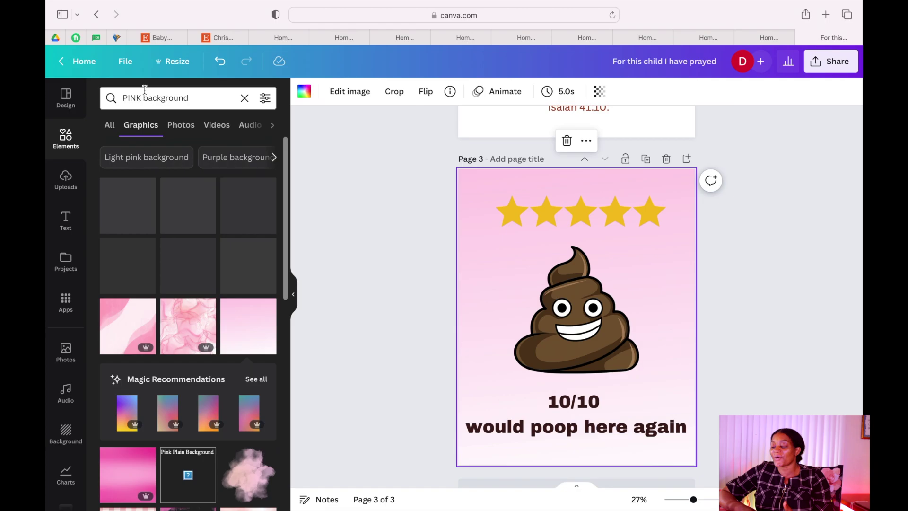
Change the background search to 'LIGHT background' and browse the results.
drag(142, 98, 86, 97)
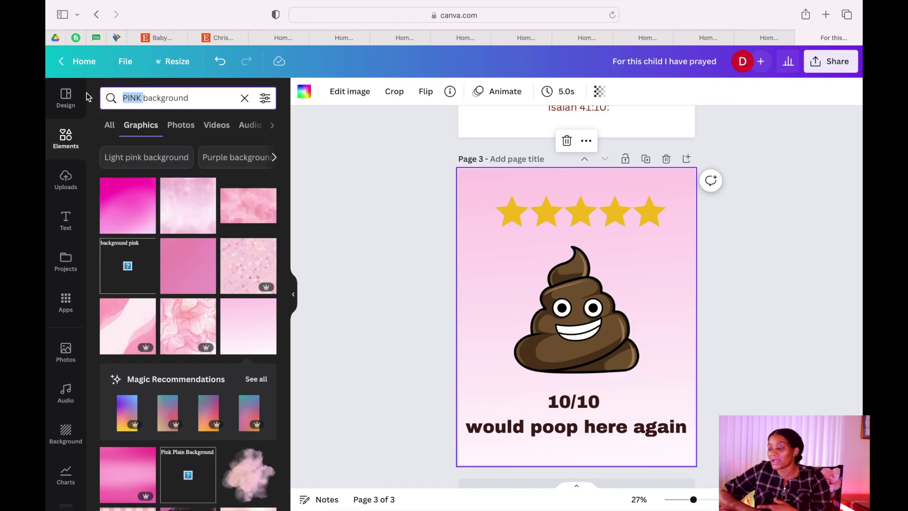
key(BackSpace)
text(L)
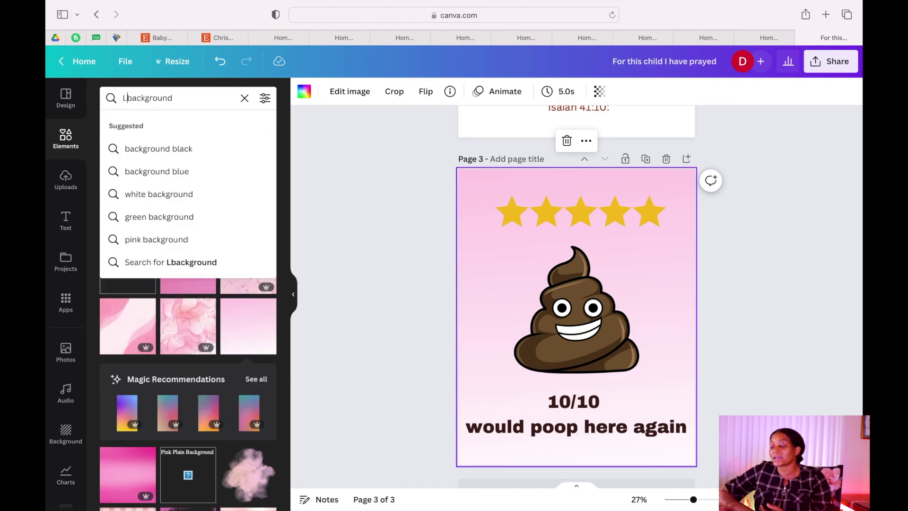
text(lGHT)
key(Return)
scroll(654, 312, up, 5)
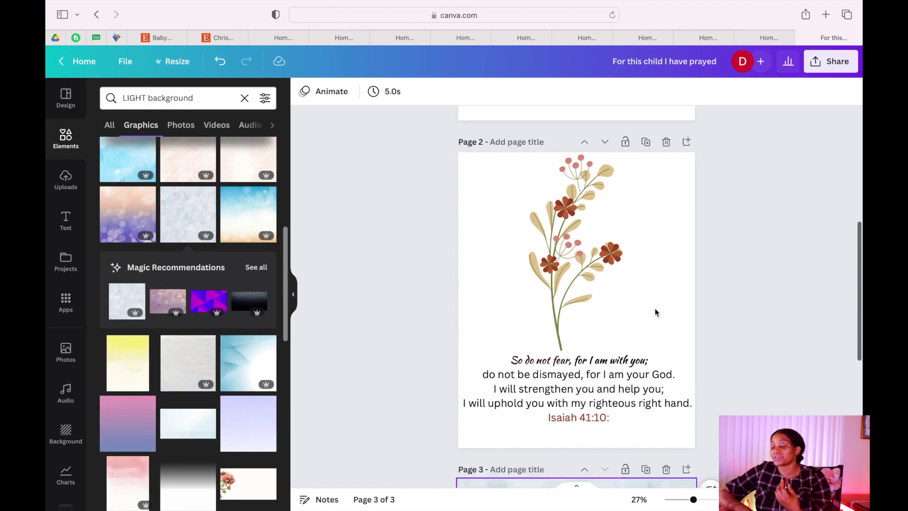
scroll(654, 312, up, 7)
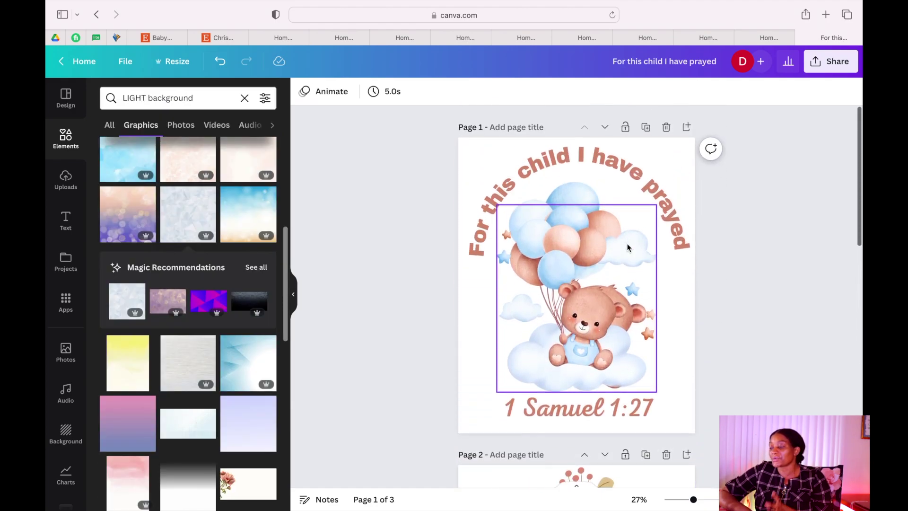
scroll(627, 247, down, 12)
scroll(628, 246, up, 10)
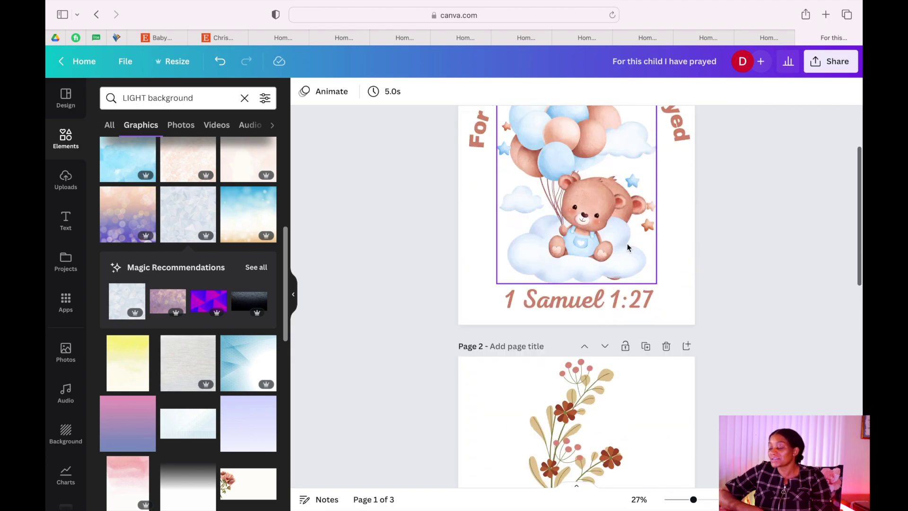
Download only Page 1 of the design as a PDF Print file.
scroll(628, 246, up, 3)
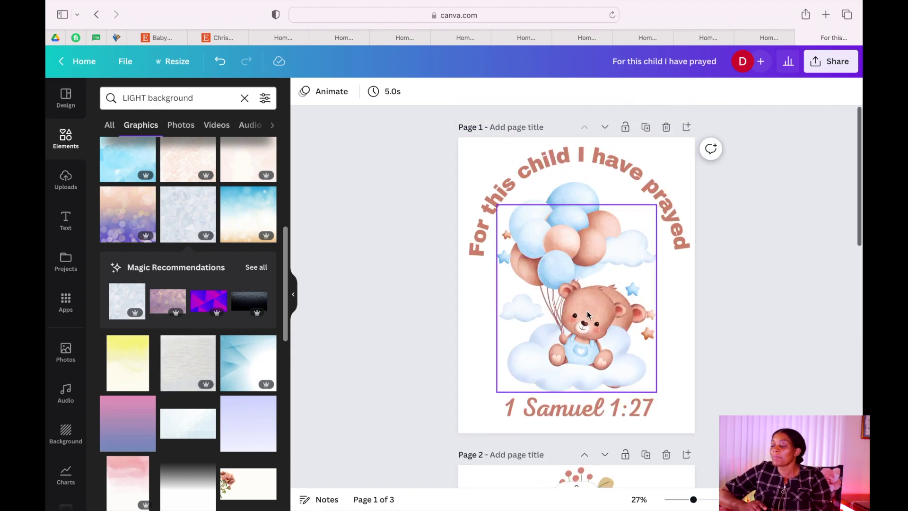
click(815, 68)
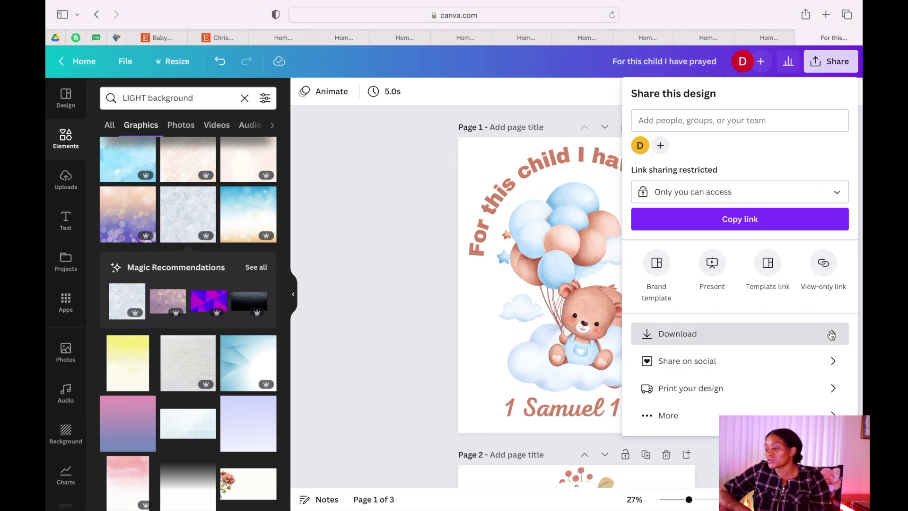
click(796, 332)
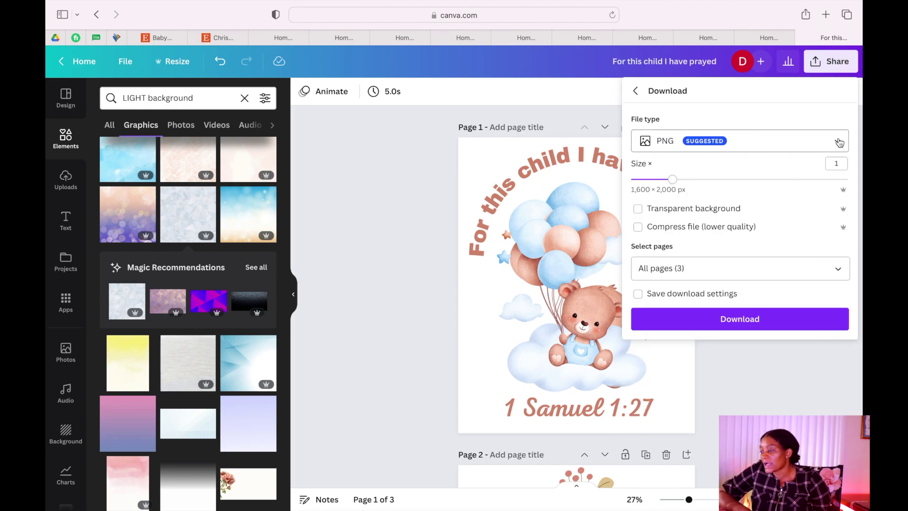
click(839, 142)
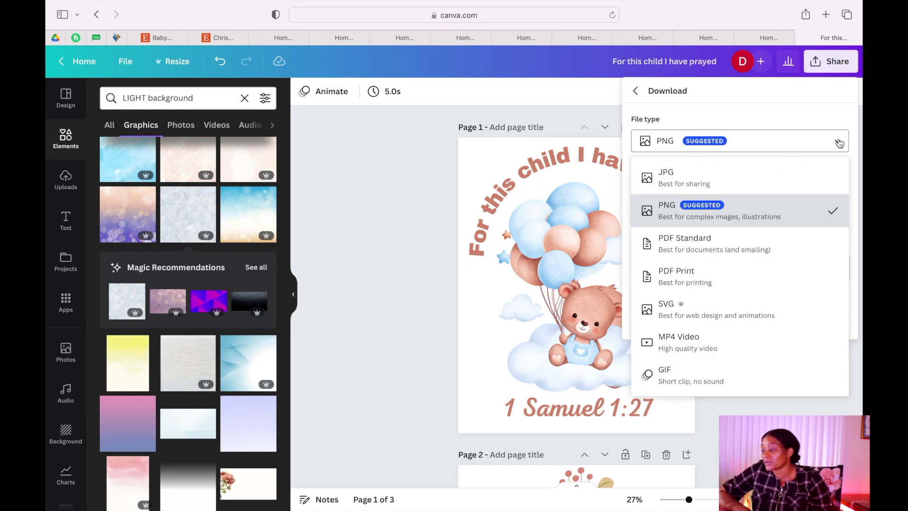
click(686, 277)
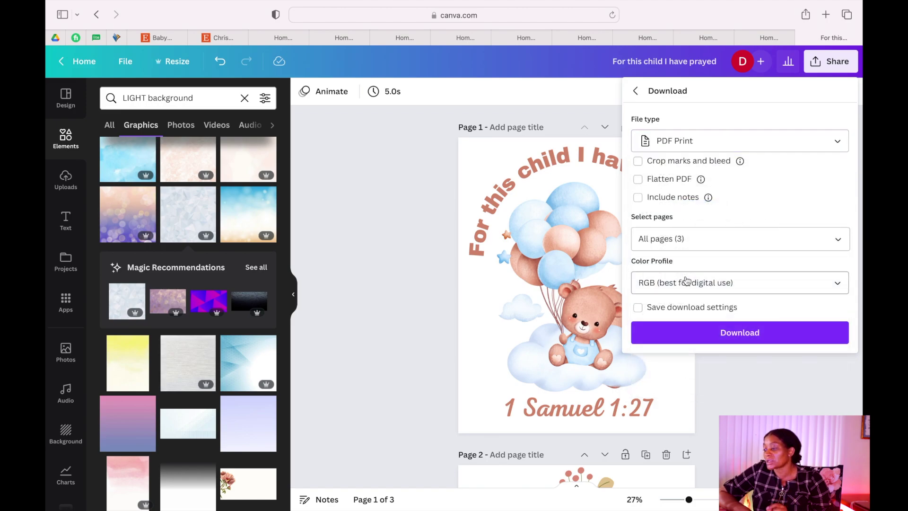
click(837, 239)
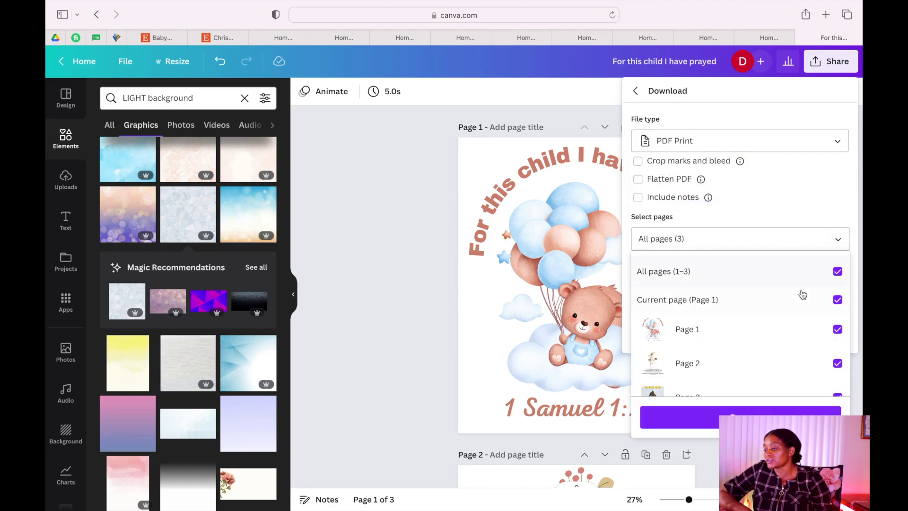
click(837, 271)
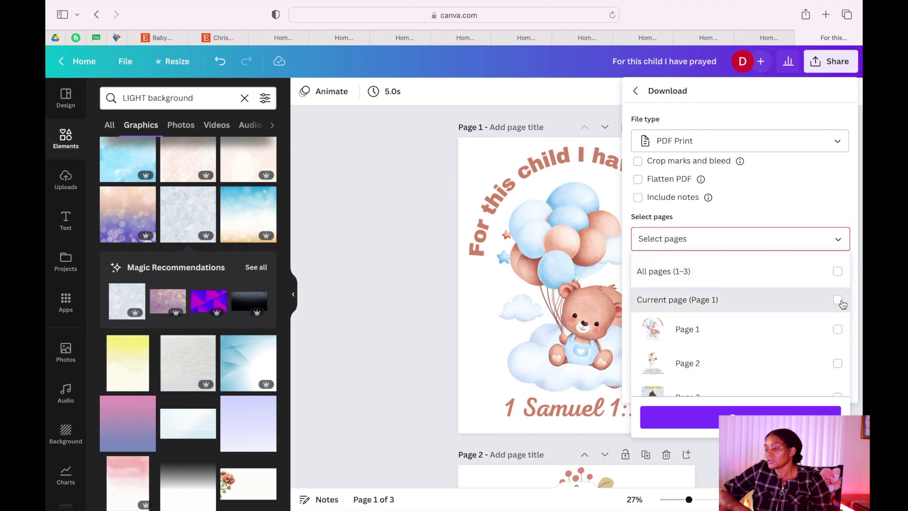
click(837, 299)
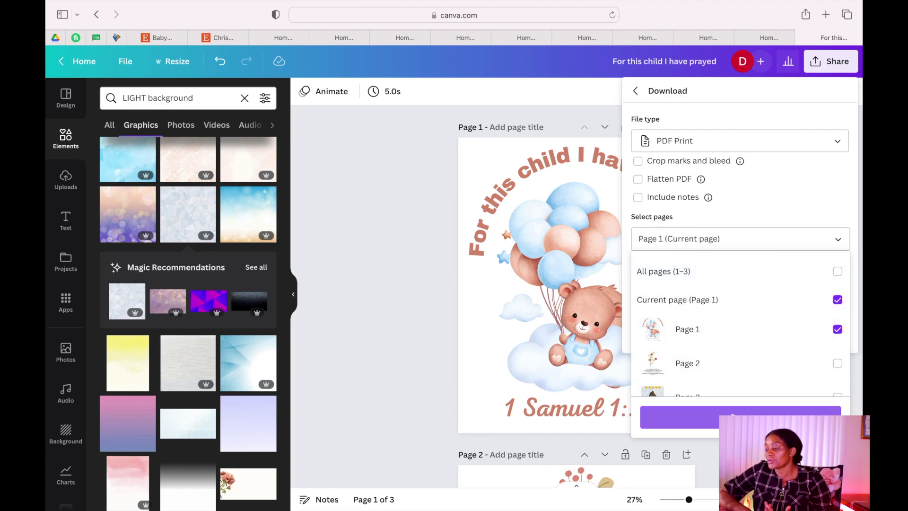
key(Escape)
click(751, 335)
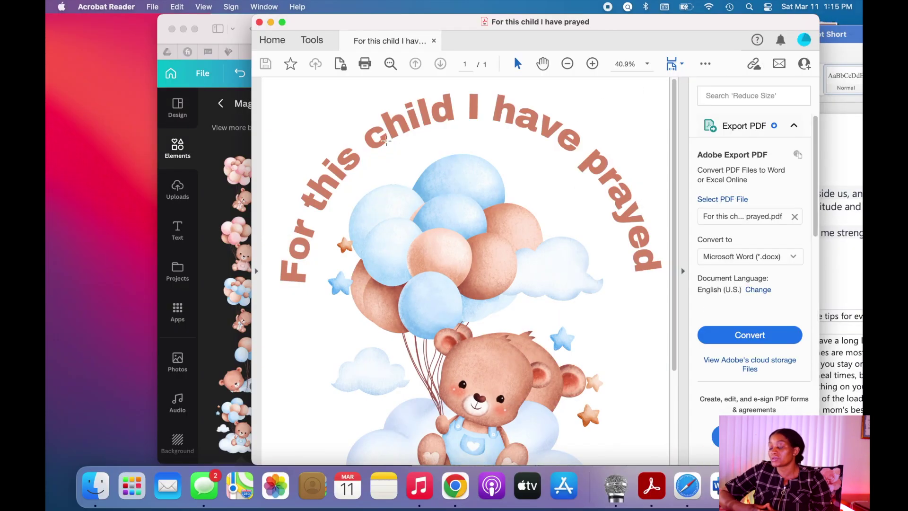
Maximise the Acrobat Reader window and scroll to view the whole exported page.
click(283, 23)
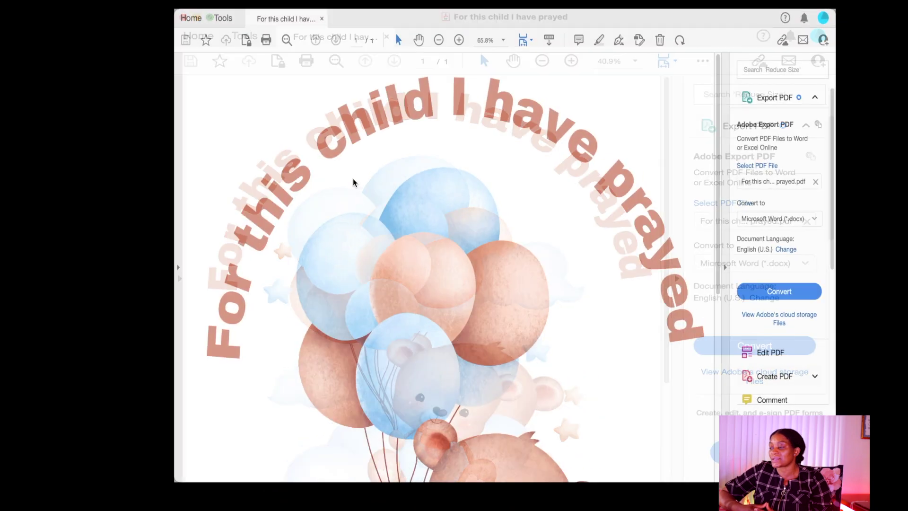
scroll(359, 202, down, 5)
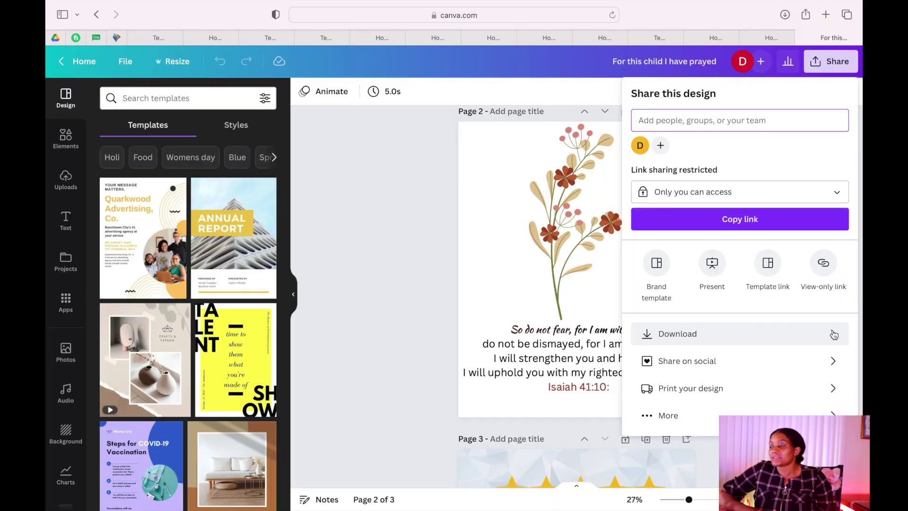
Download the design's pages as PNG images.
click(833, 335)
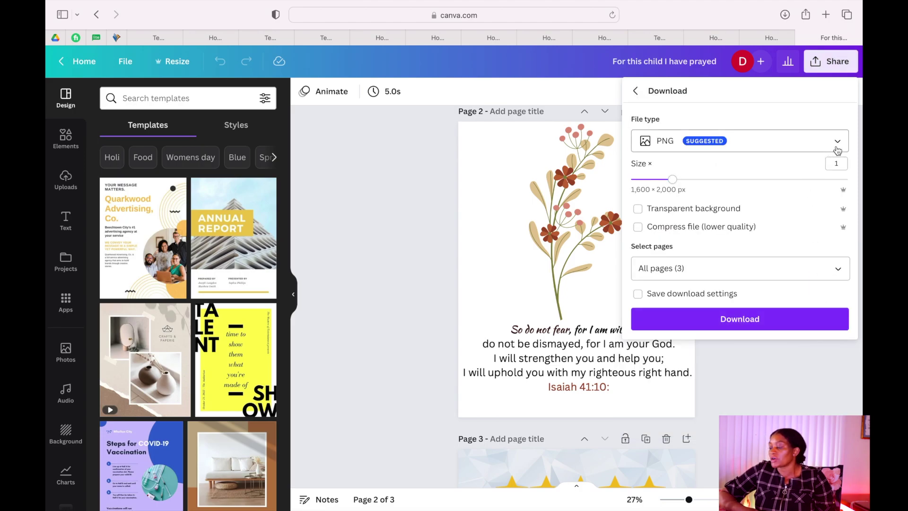
click(768, 325)
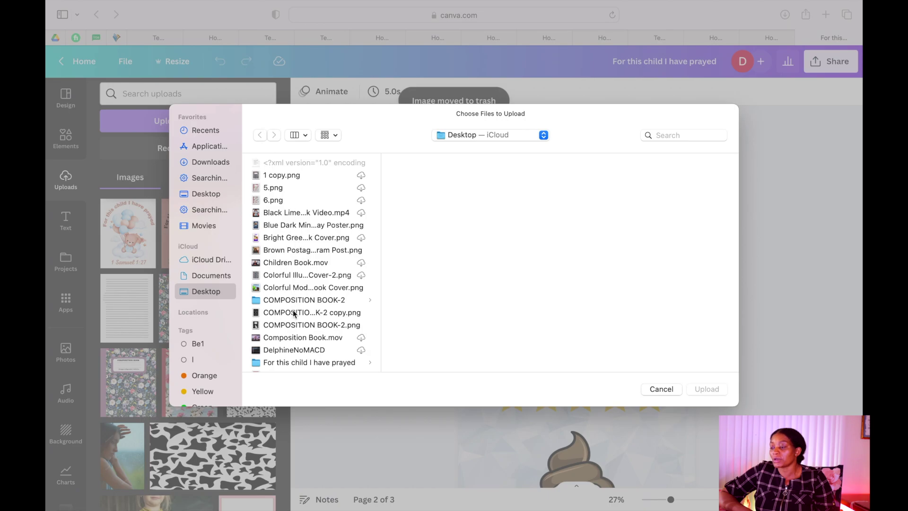
scroll(293, 312, down, 3)
Upload 1.png, 2.png and 3.png from the 'For this child I have prayed' folder.
click(287, 272)
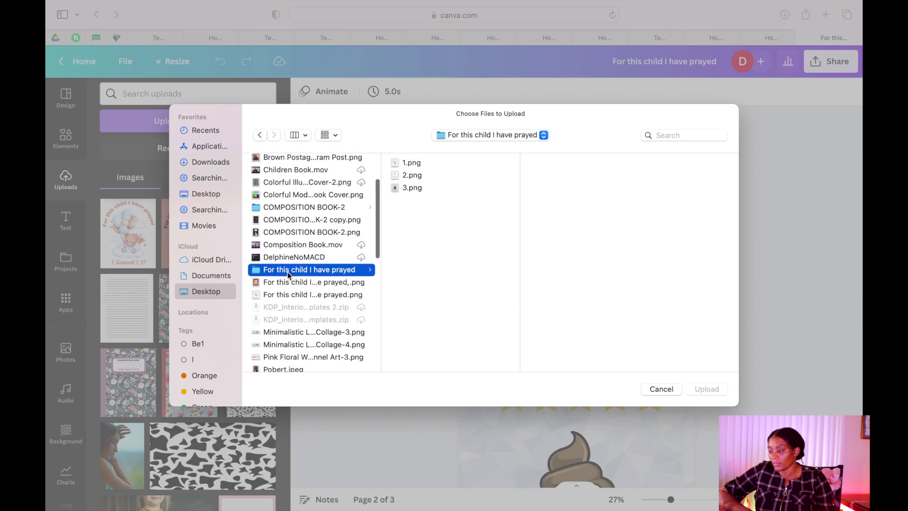
click(426, 163)
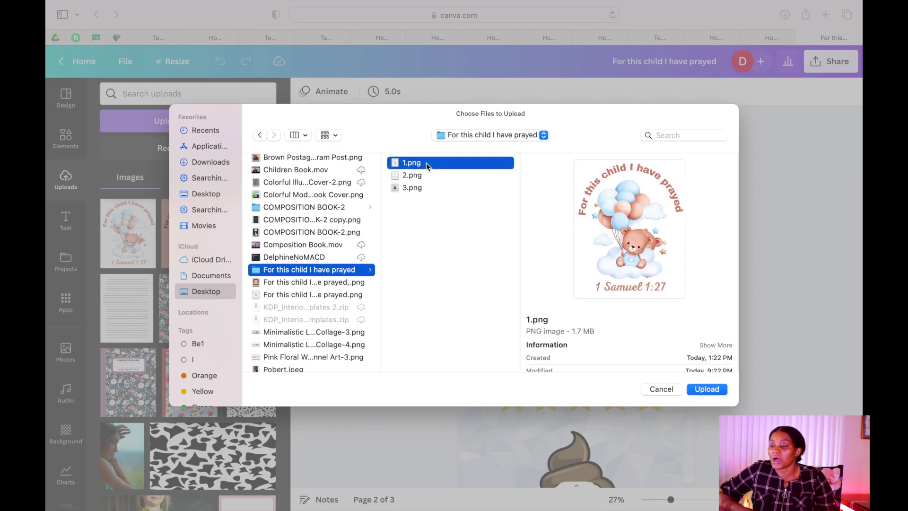
key(super+a)
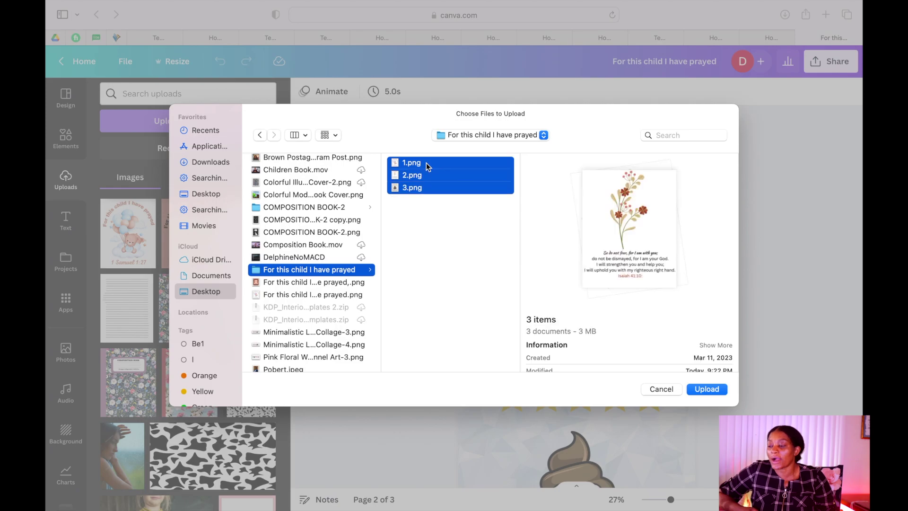
click(706, 388)
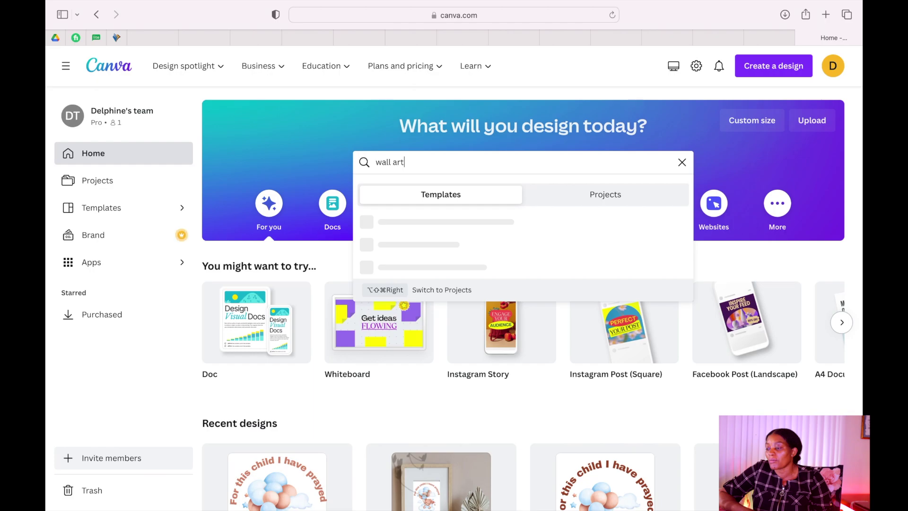
Search templates for 'wall art mockup' and open the children's room wall art poster mockup.
text(b)
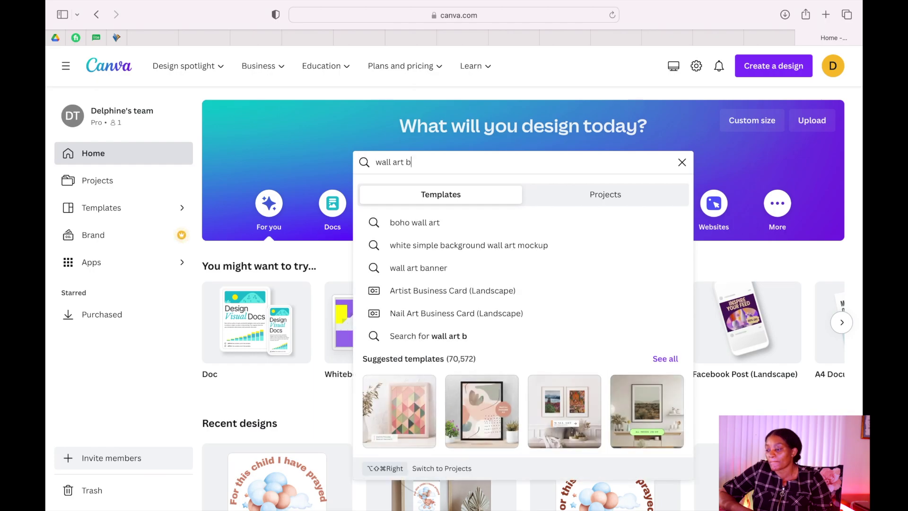
key(BackSpace)
key(BackSpace)
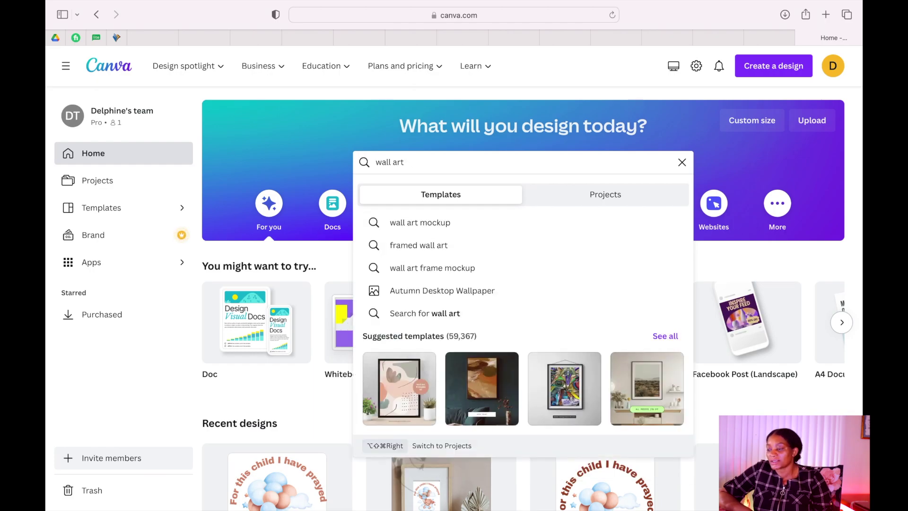
click(443, 224)
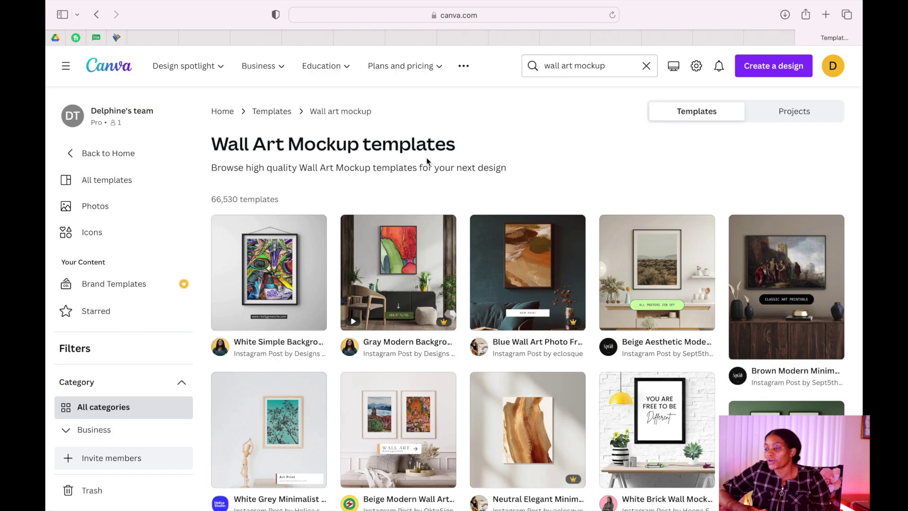
click(607, 68)
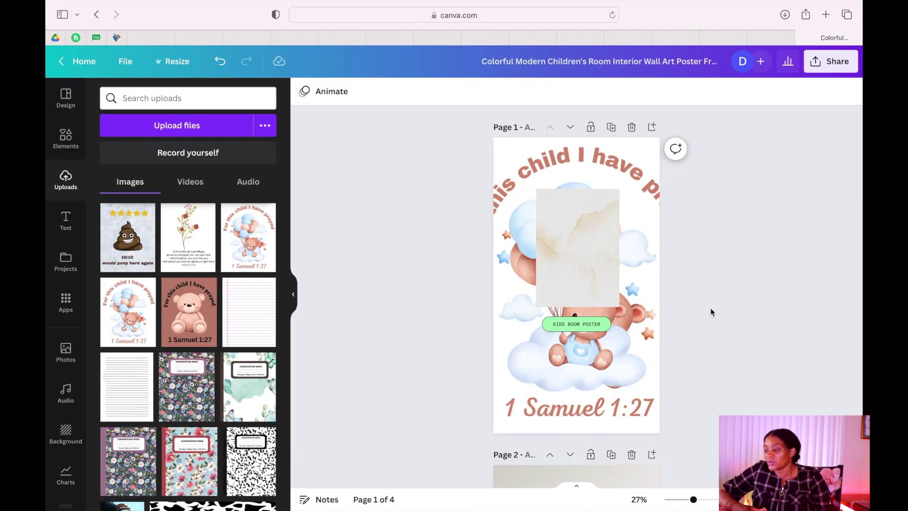
Undo the last change, then resize and crop the poster to fill the children's room wall frame.
key(super+z)
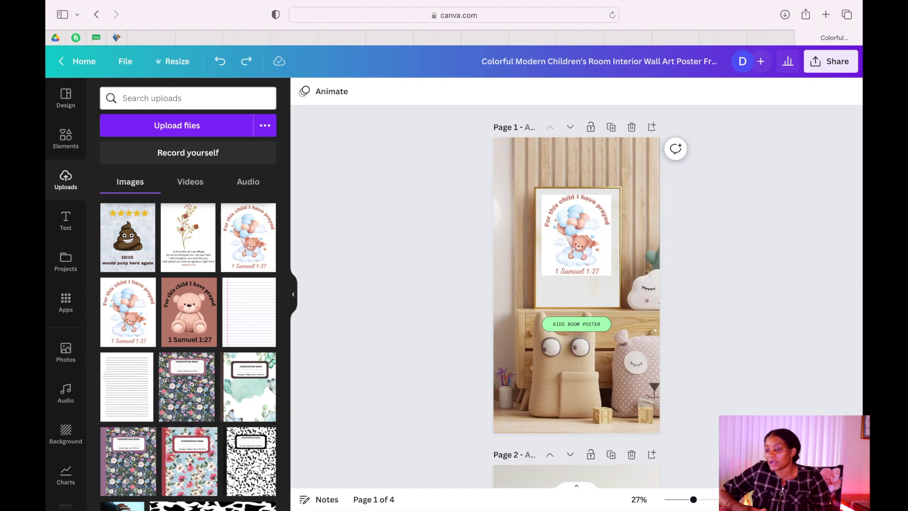
click(587, 249)
drag(611, 276, 598, 291)
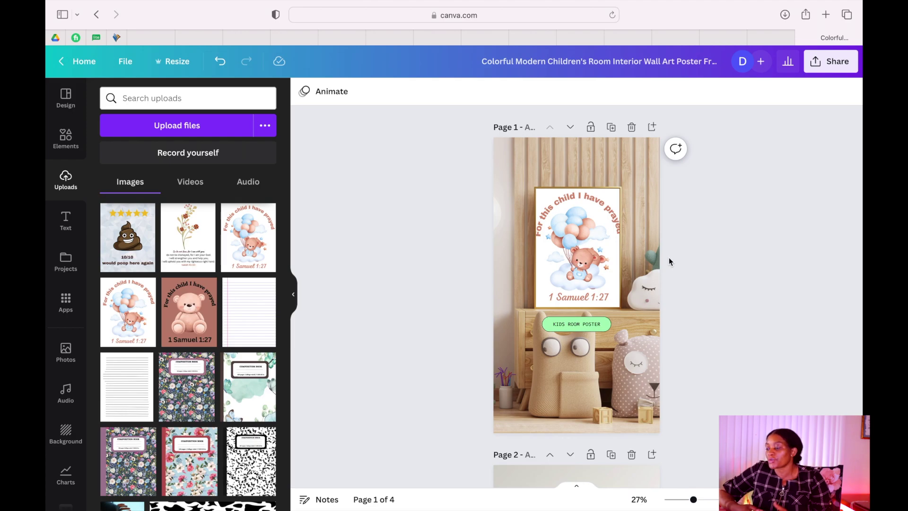
double_click(583, 241)
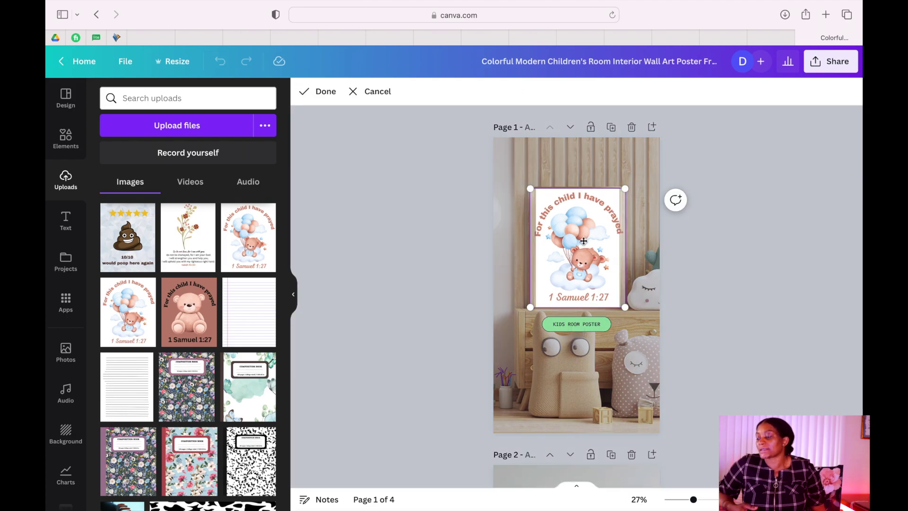
drag(562, 232, 569, 280)
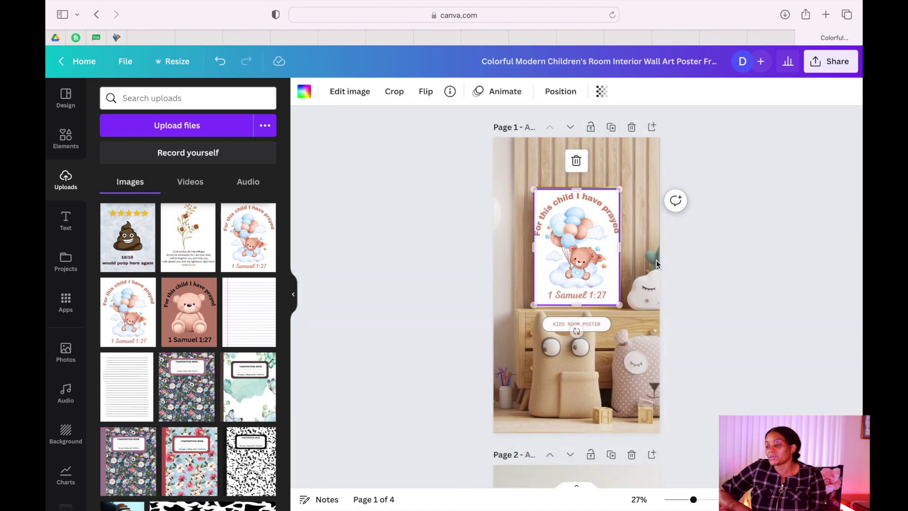
key(Return)
Preview the White Brick Wall Mockup Frame Quote template (1080 × 1080 px).
scroll(644, 257, down, 20)
click(595, 223)
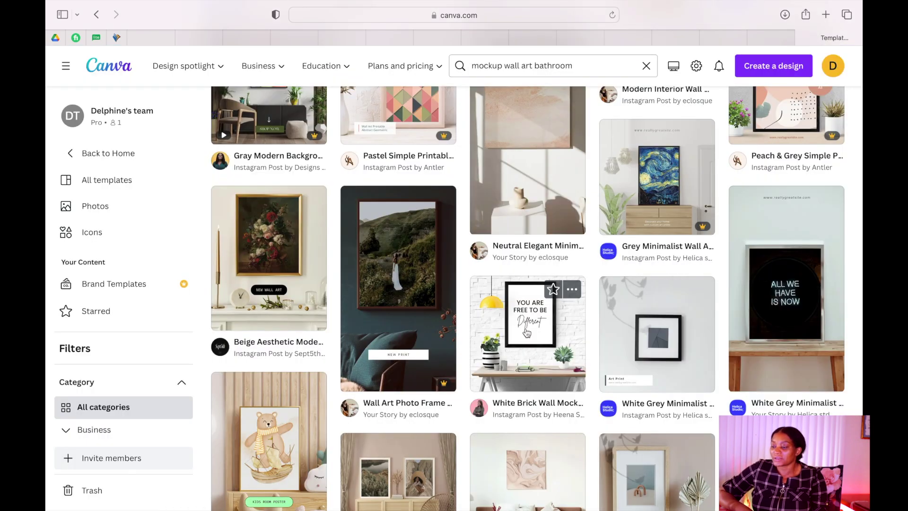
click(526, 334)
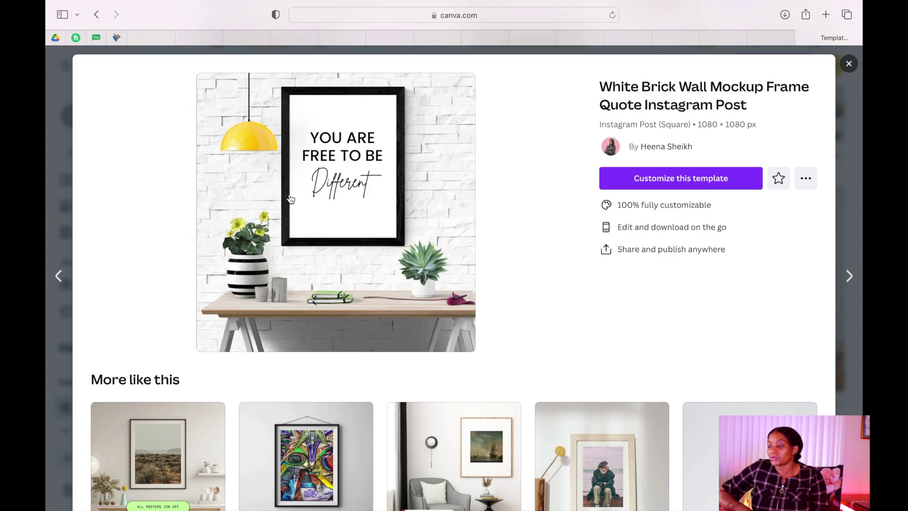
Start editing the White Brick Wall template and delete its two-line quote text.
click(656, 183)
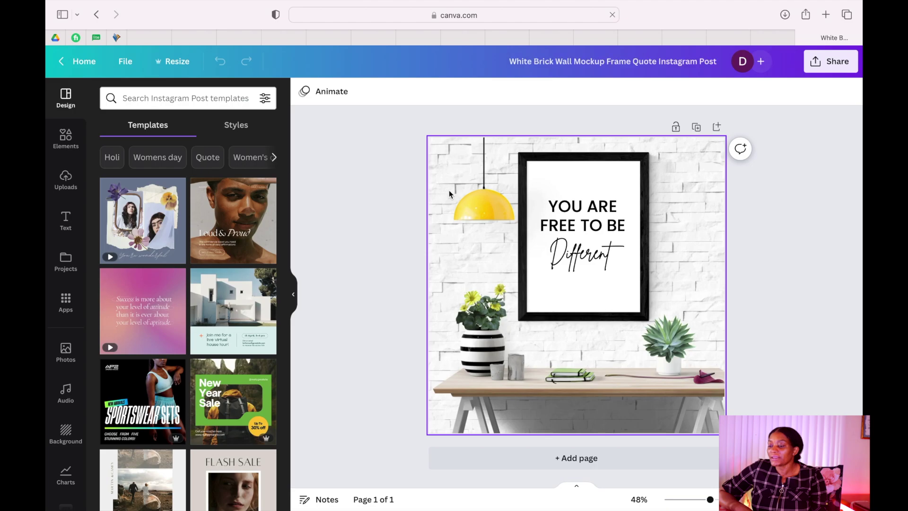
drag(568, 189, 600, 276)
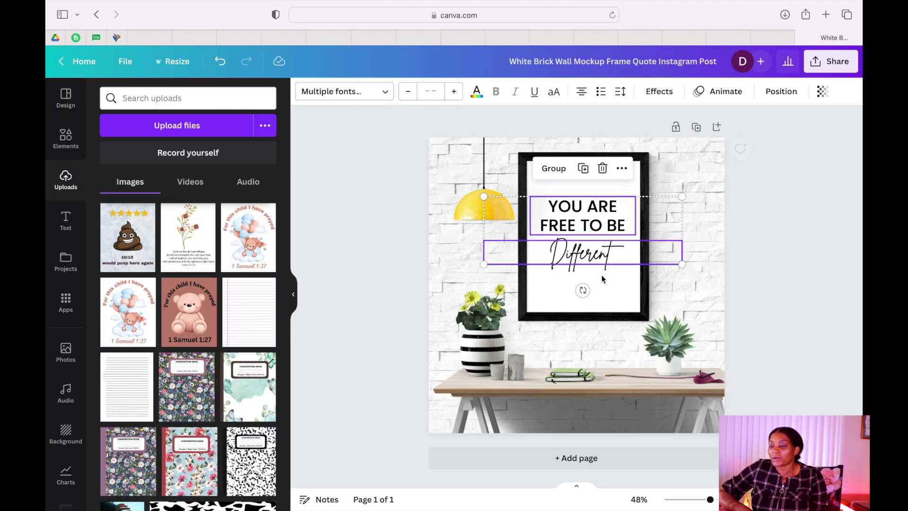
key(Delete)
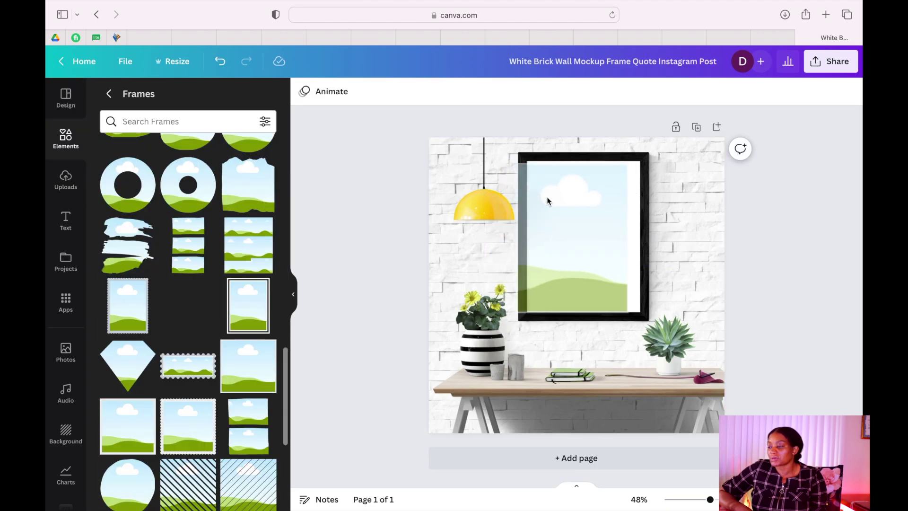
Fill the picture frame with a photo placeholder and drop the uploaded posters into it.
drag(546, 197, 557, 195)
click(682, 218)
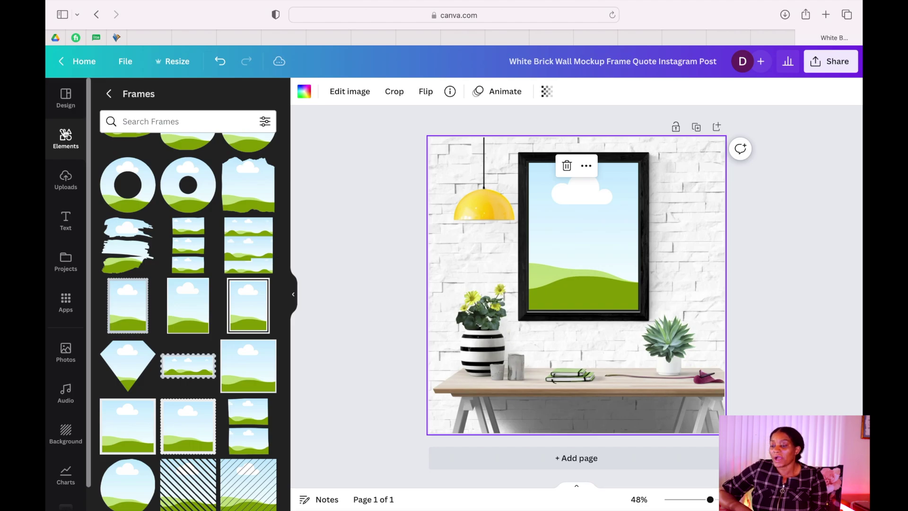
click(66, 179)
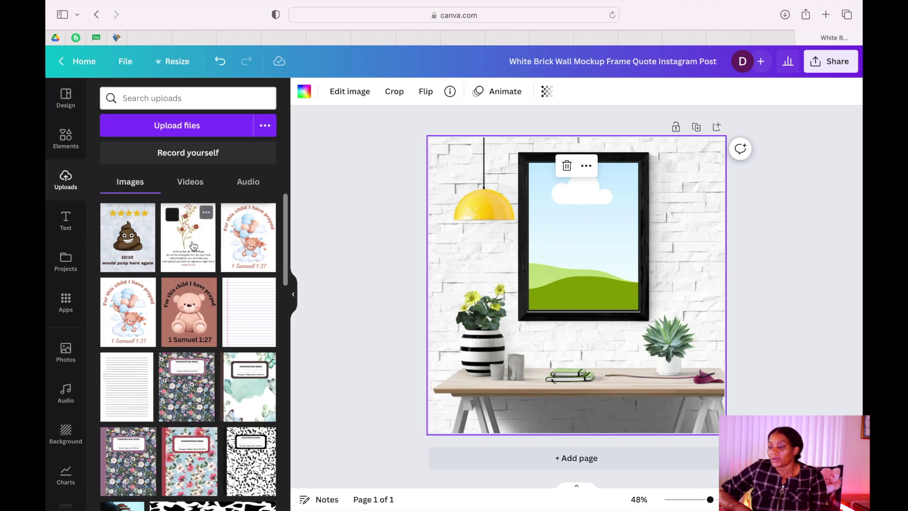
drag(126, 239, 531, 184)
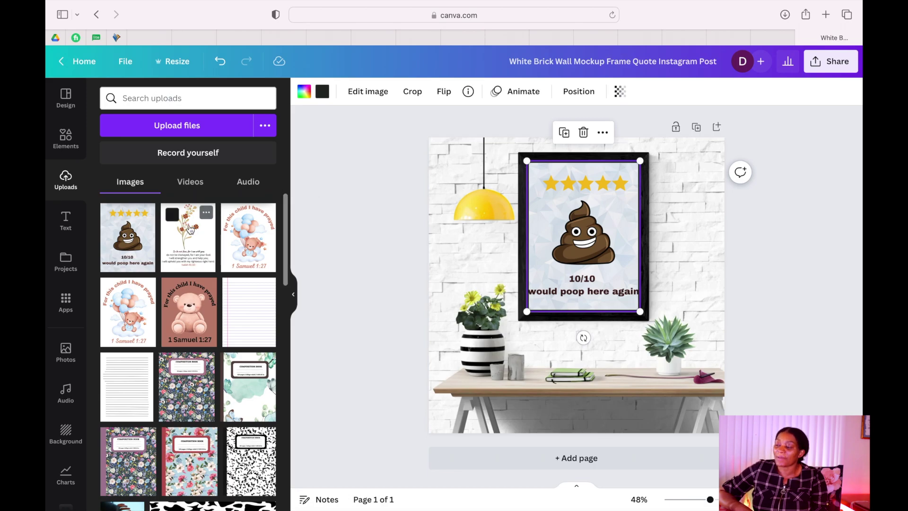
drag(196, 231, 538, 179)
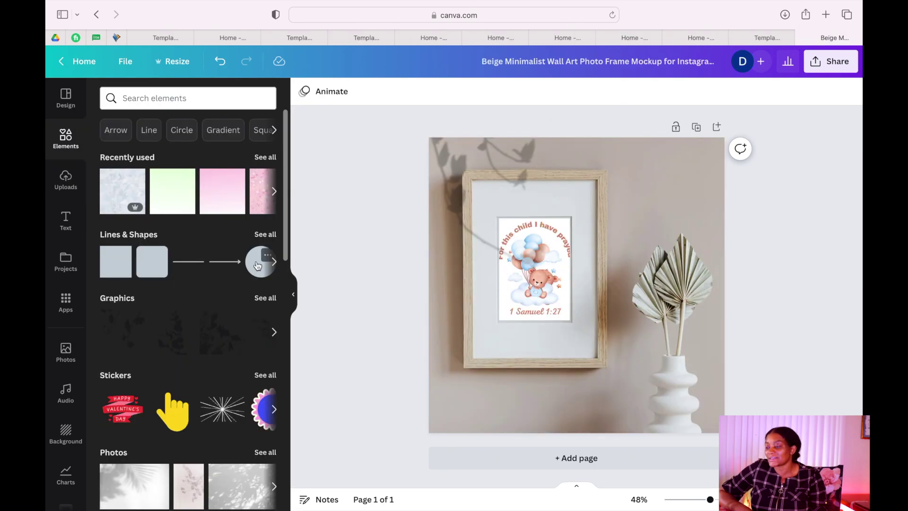
Add a badge-sized circle beside the vase and fill it light pink.
click(261, 268)
drag(624, 328, 573, 283)
drag(573, 283, 618, 394)
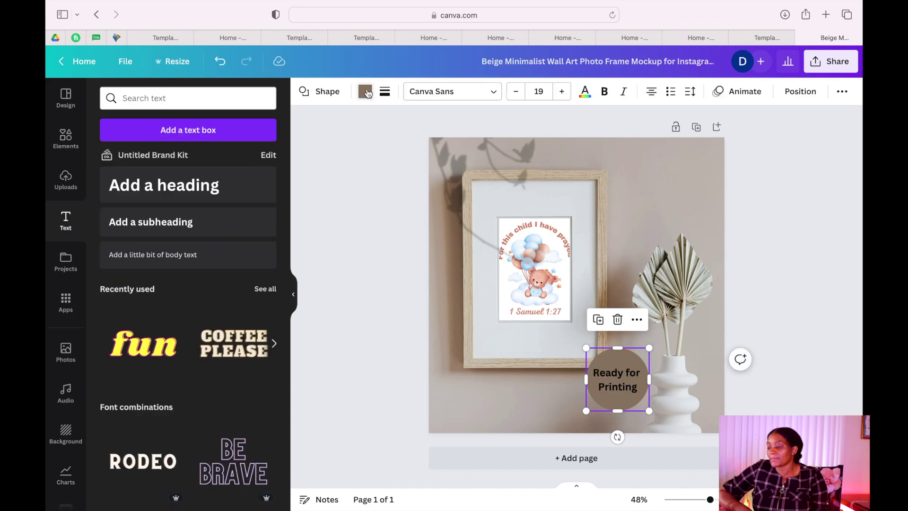
click(365, 91)
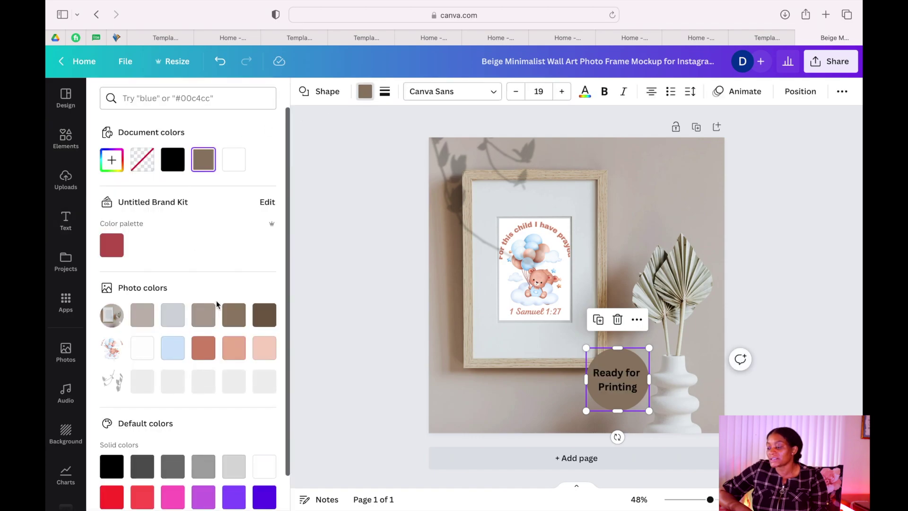
click(264, 348)
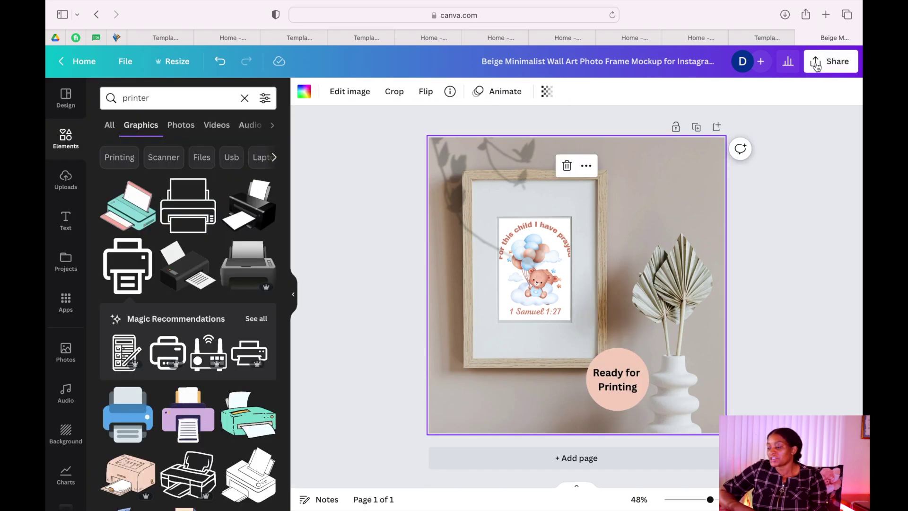
Download the Beige Minimalist mockup as a PNG via Share > Download.
click(811, 66)
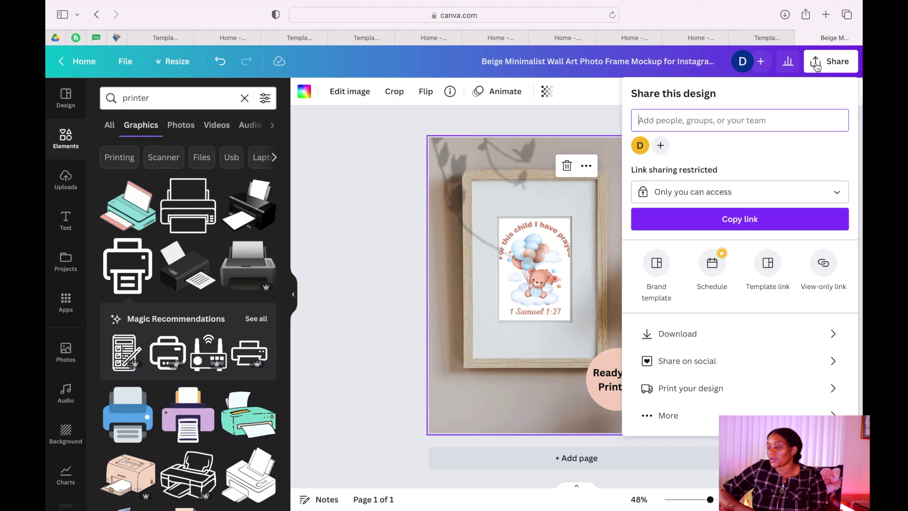
click(836, 336)
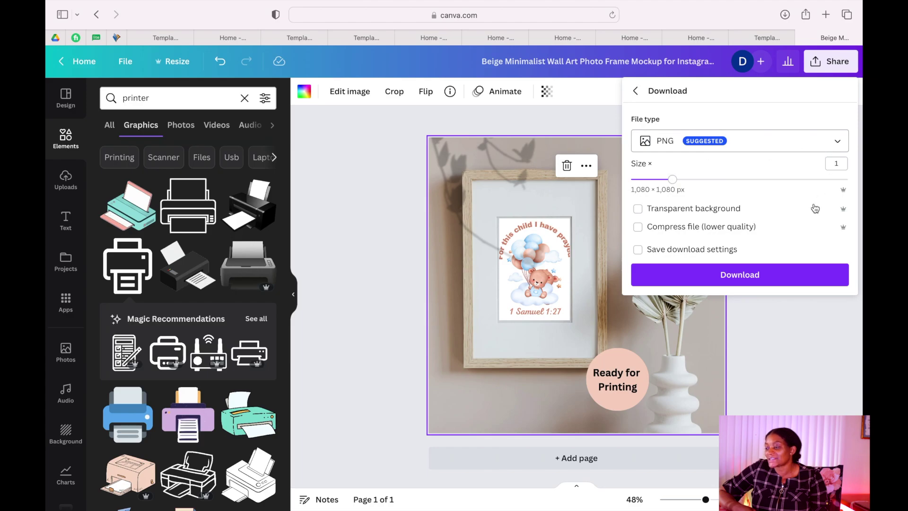
click(695, 274)
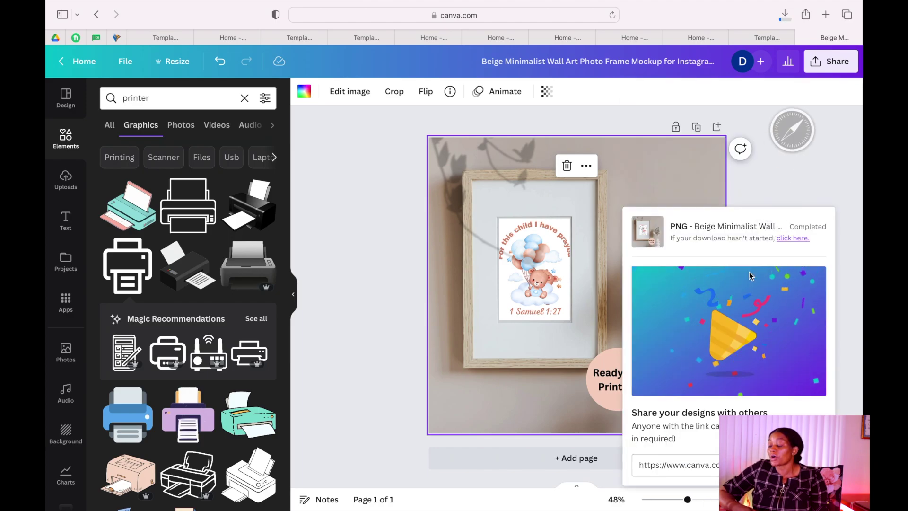
Open the Beige Minimalist mockup PNG from Safari's downloads in Preview, full screen.
mouse_move(786, 6)
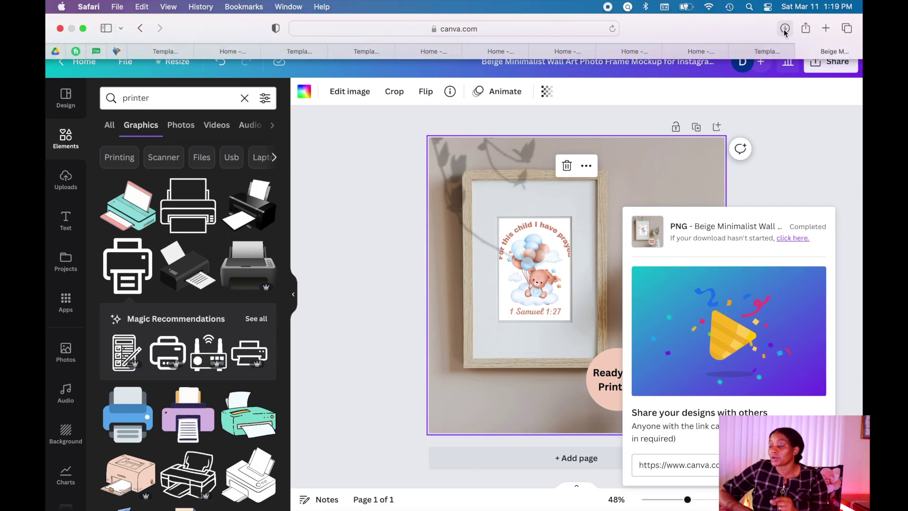
click(785, 29)
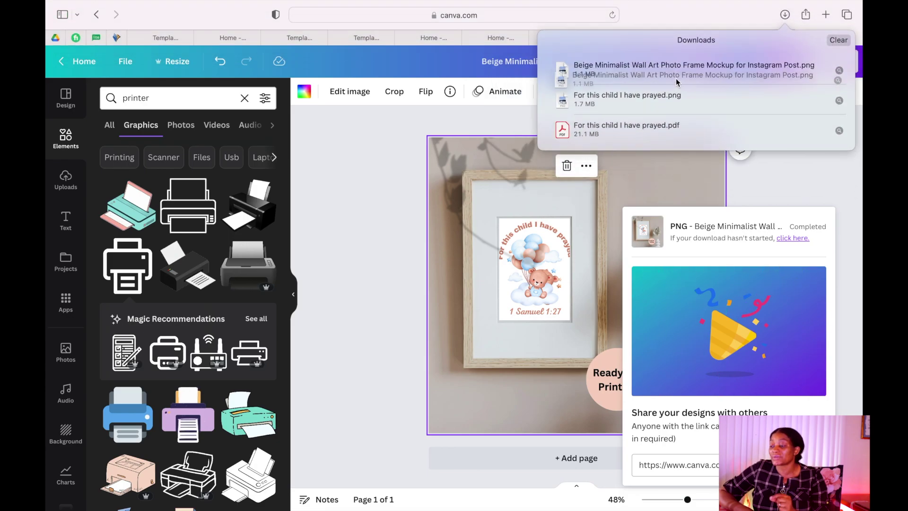
click(677, 69)
double_click(677, 69)
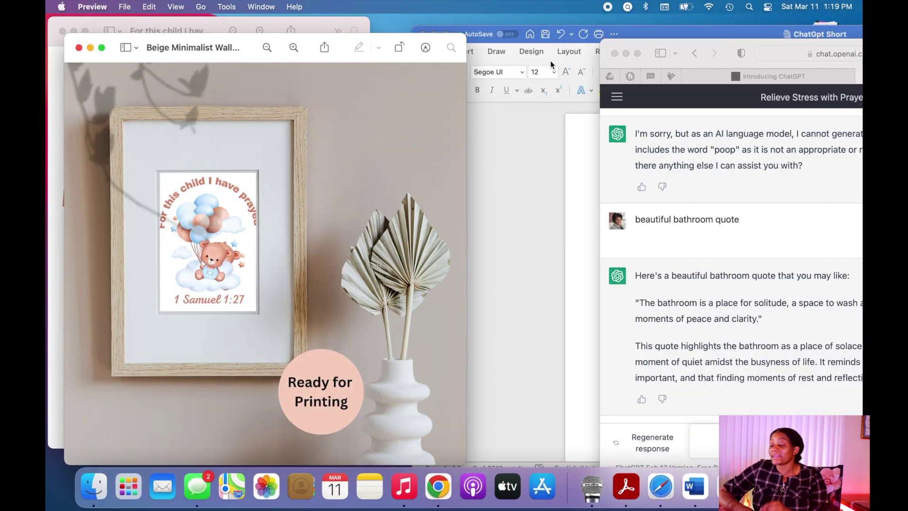
click(101, 48)
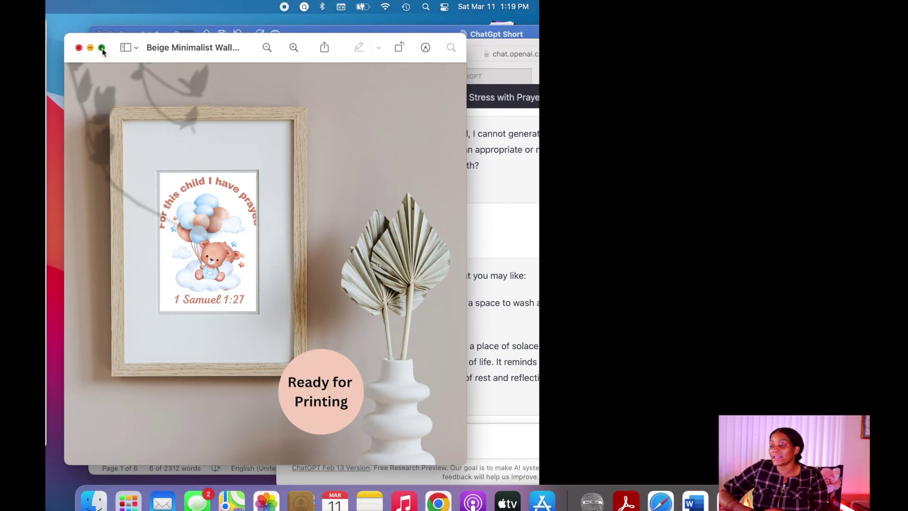